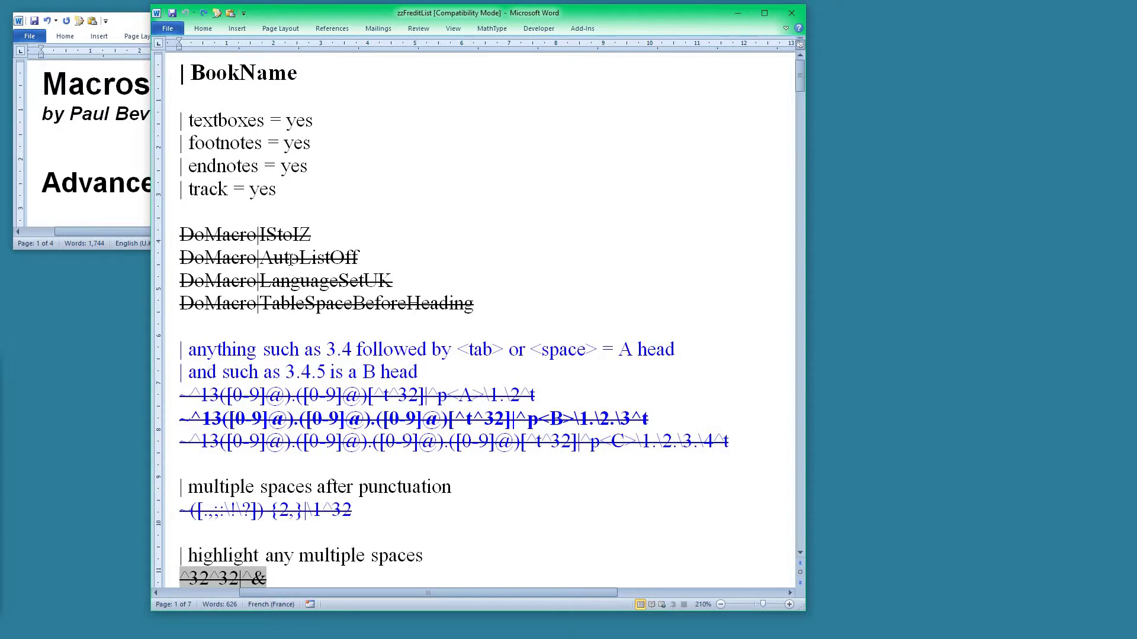
- Remove the strikethrough formatting from all text in the zzFReditList document
scroll(290, 259, "down", 1)
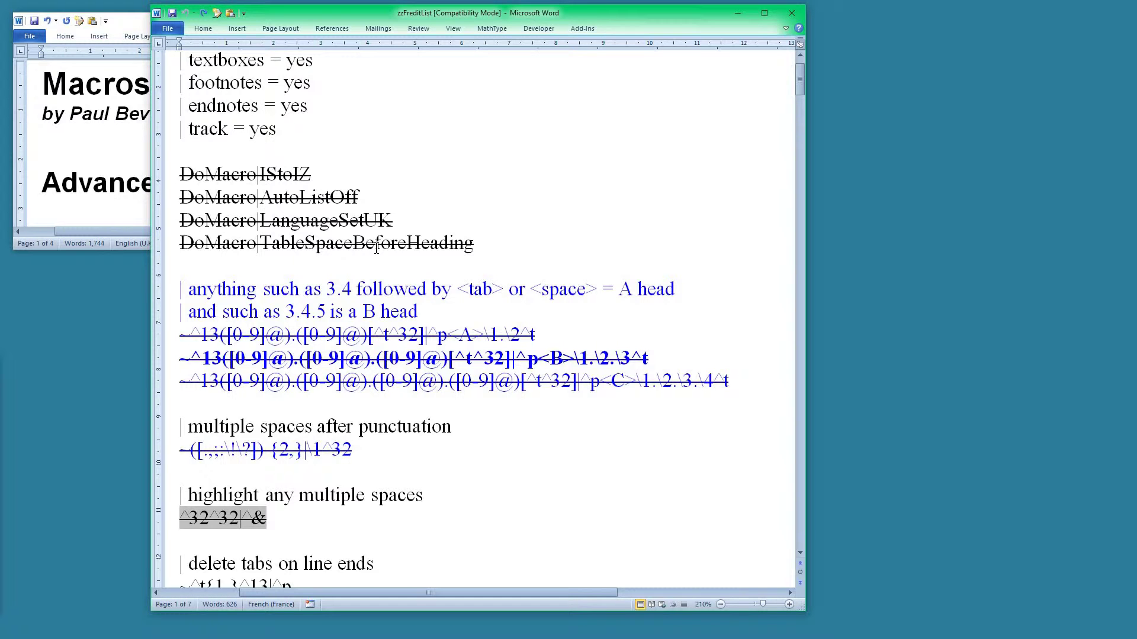
key("ctrl+a")
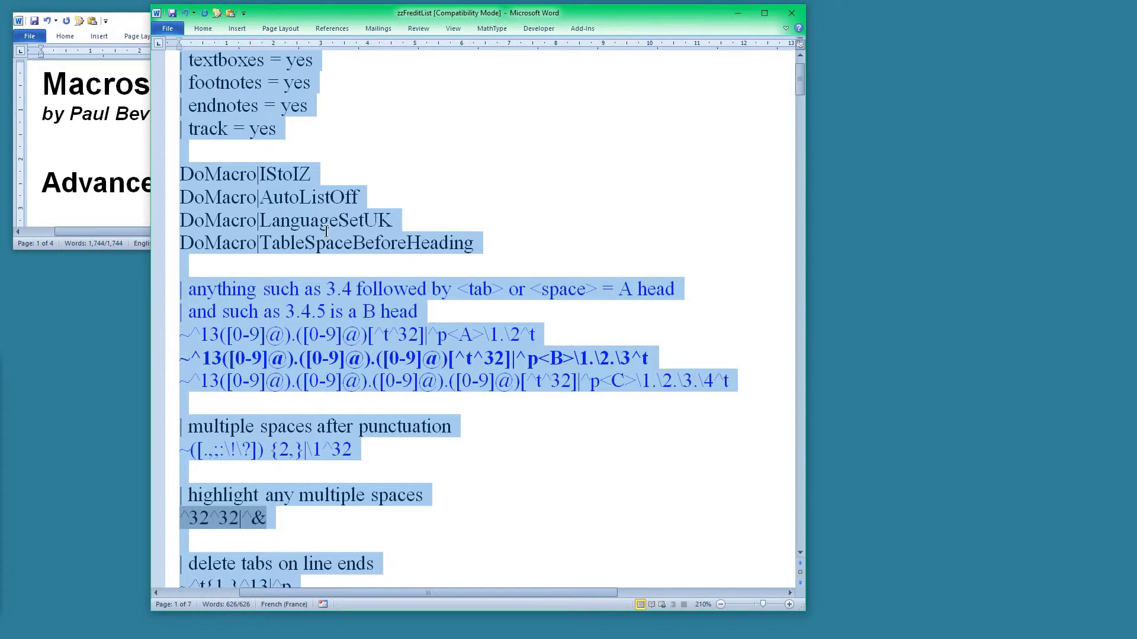
left_click(286, 277)
- Examine the list's entries for headings, multiple spaces, line-end tabs, FigTabBoxTagger, figure captions and multiple returns
scroll(286, 277, "down", 2)
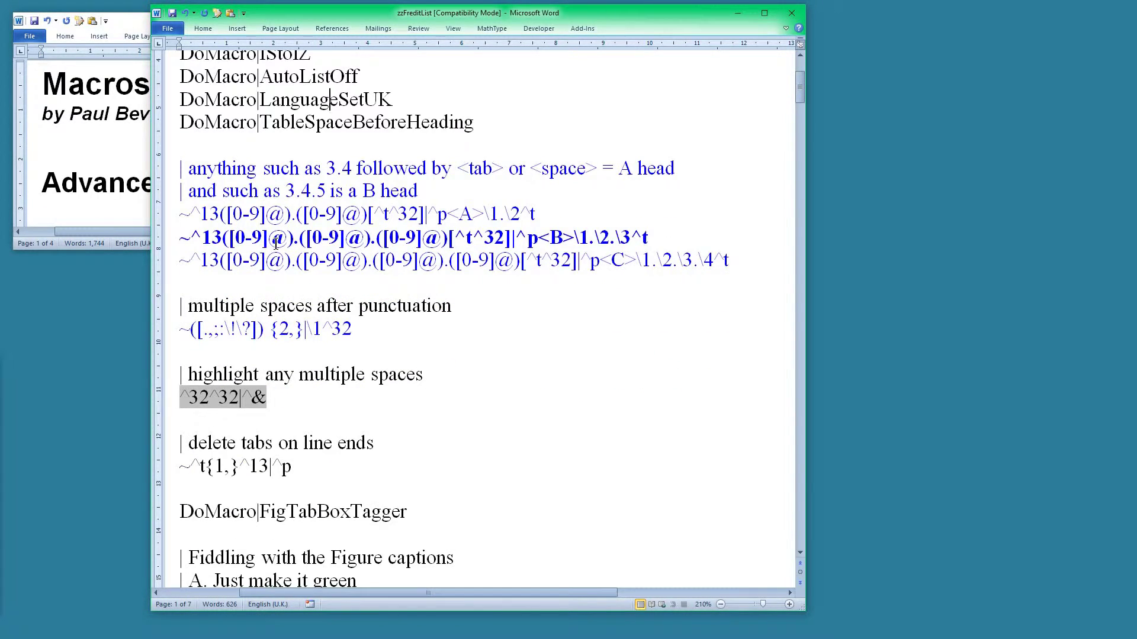
scroll(275, 242, "down", 1)
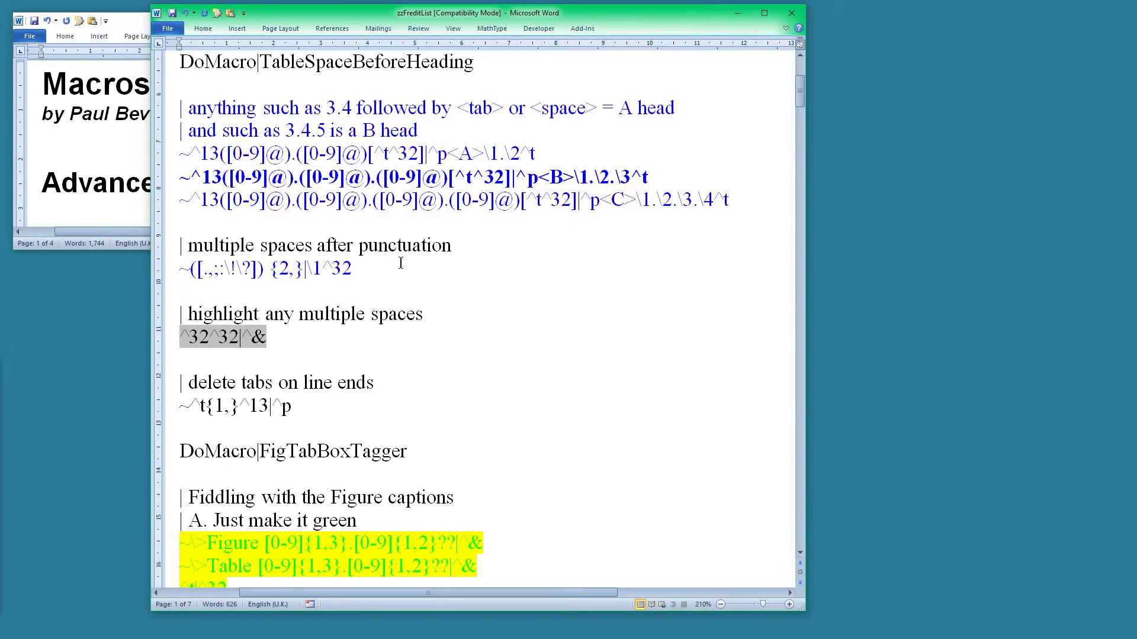
left_click(324, 267)
left_click(311, 408)
scroll(311, 408, "down", 2)
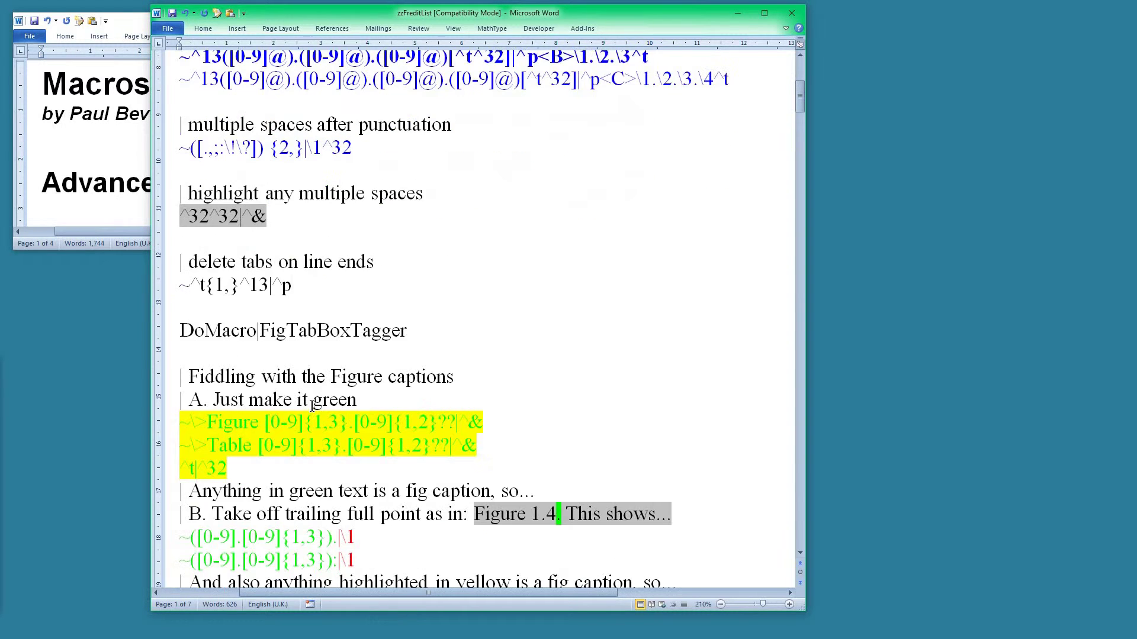
left_click(317, 333)
scroll(317, 332, "down", 3)
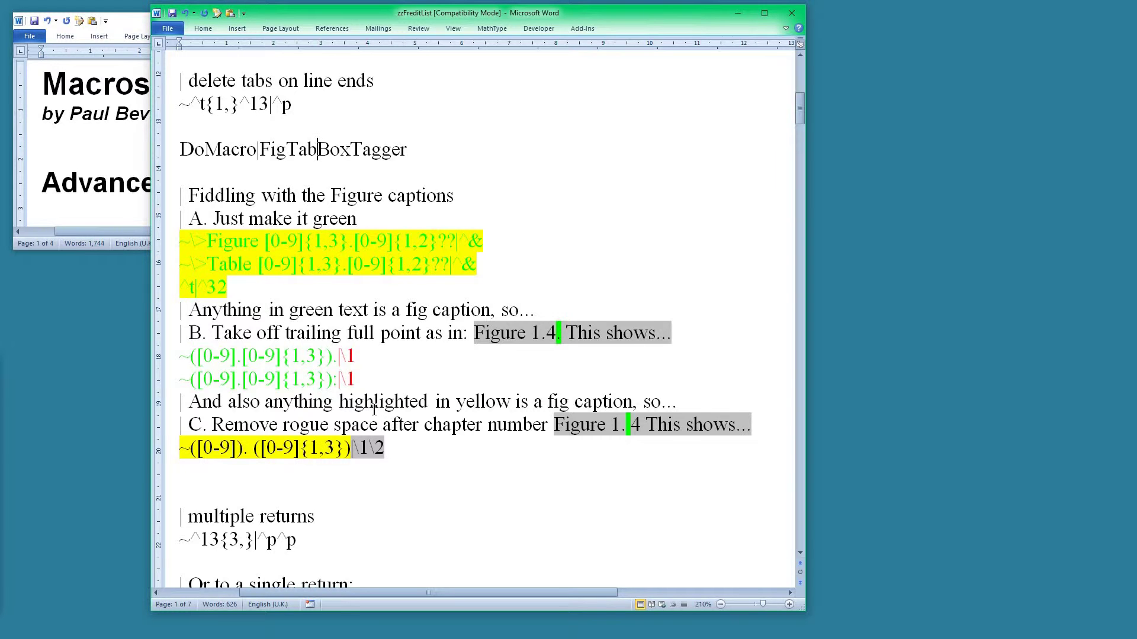
scroll(374, 409, "down", 3)
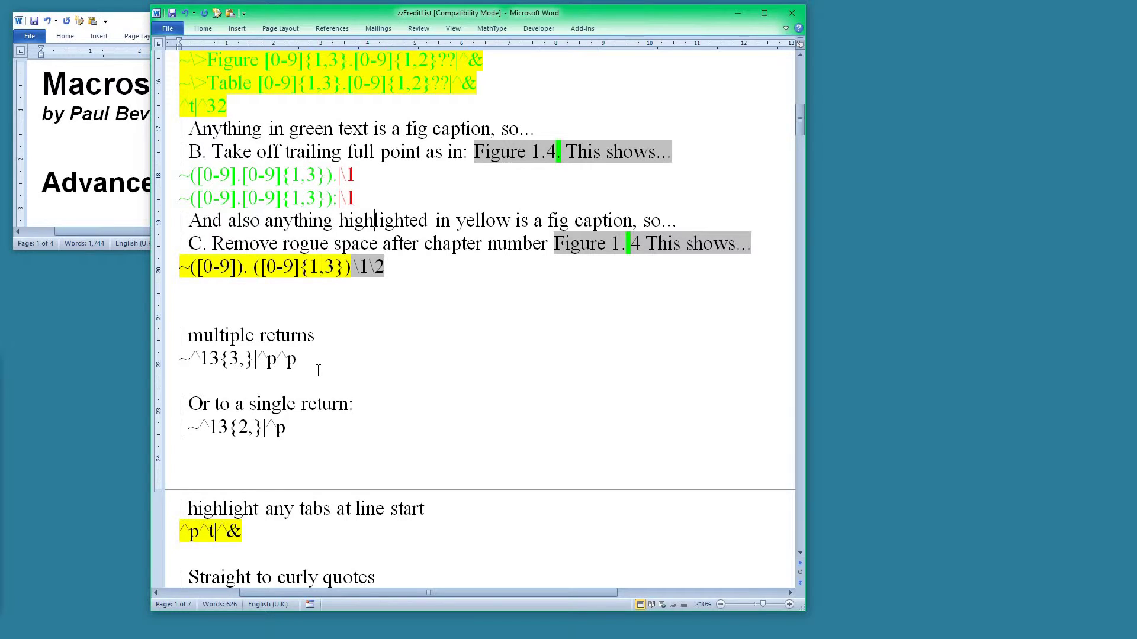
scroll(269, 345, "down", 2)
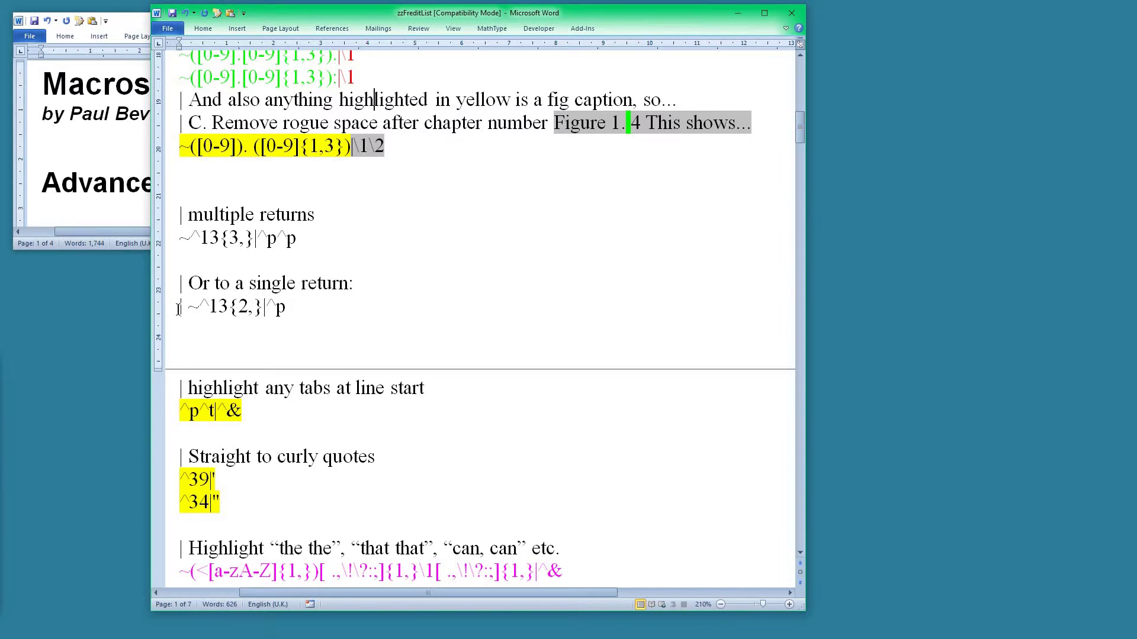
left_click_drag(178, 306, 184, 307)
left_click(170, 310)
scroll(261, 383, "down", 3)
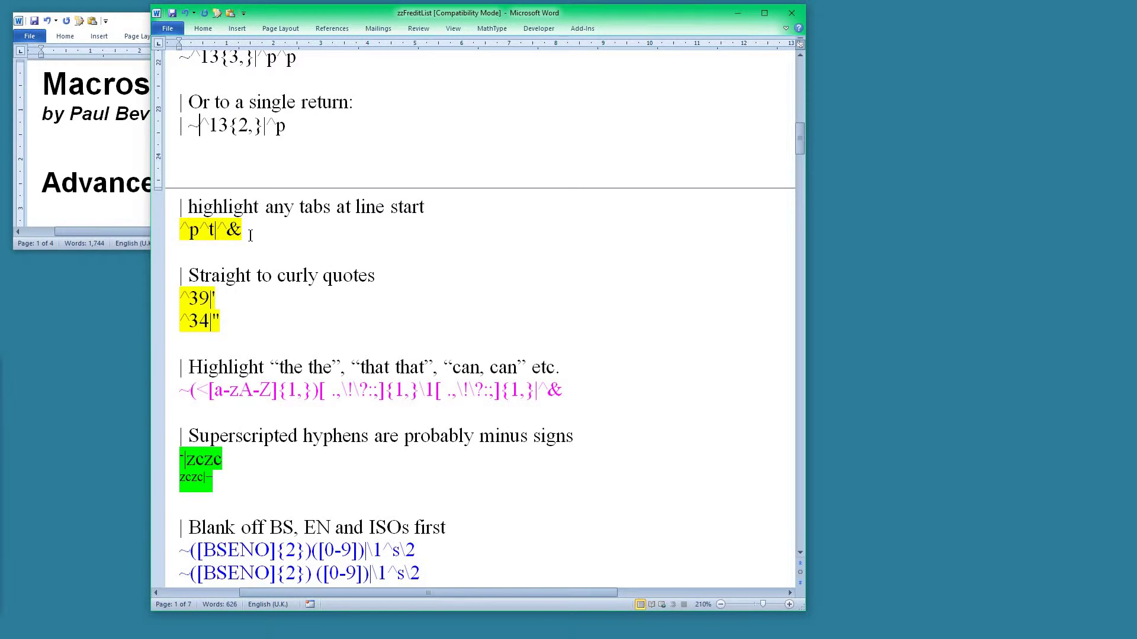
- Review the entries for line-start tabs, curly quotes, repeated words, superscripted hyphens, BS/EN/ISO references and number ranges
scroll(266, 225, "down", 1)
scroll(267, 214, "down", 1)
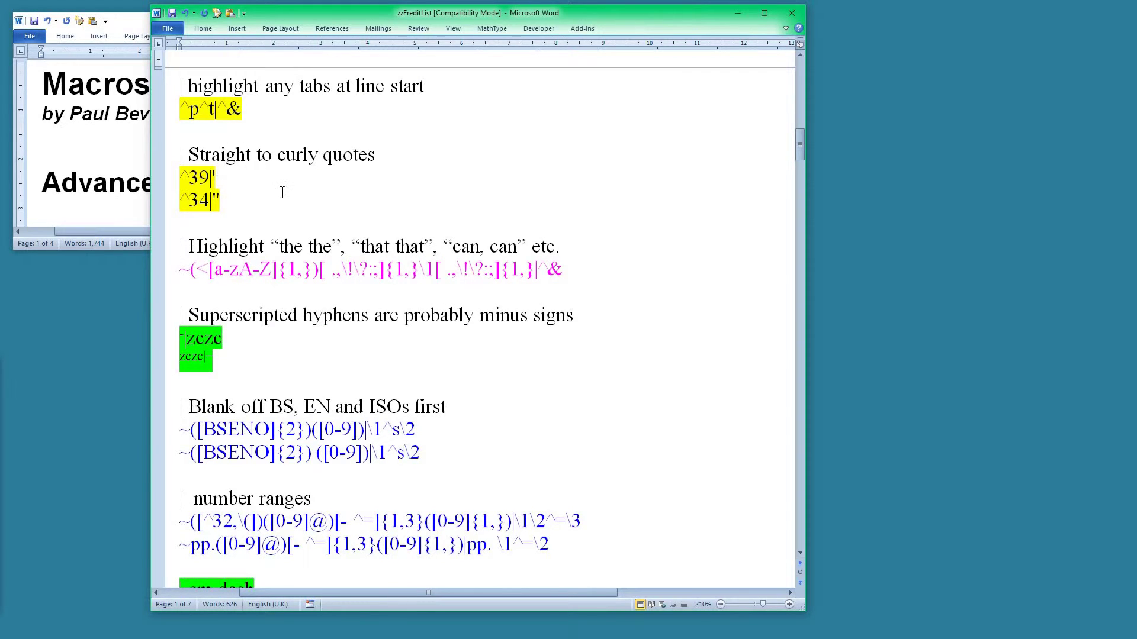
scroll(282, 193, "down", 1)
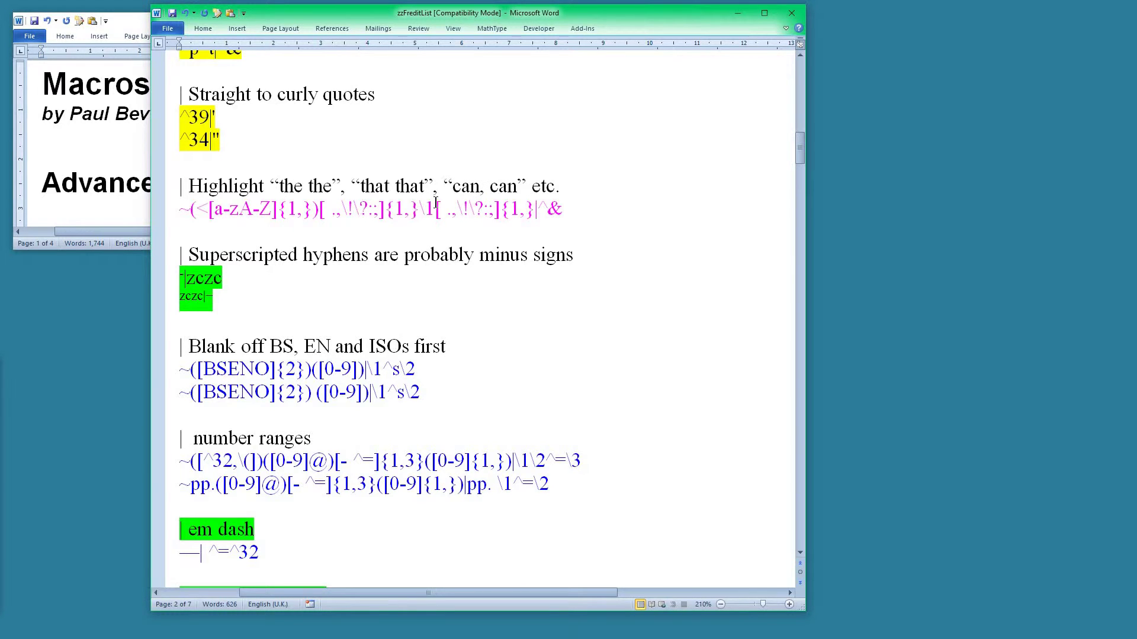
scroll(275, 202, "down", 1)
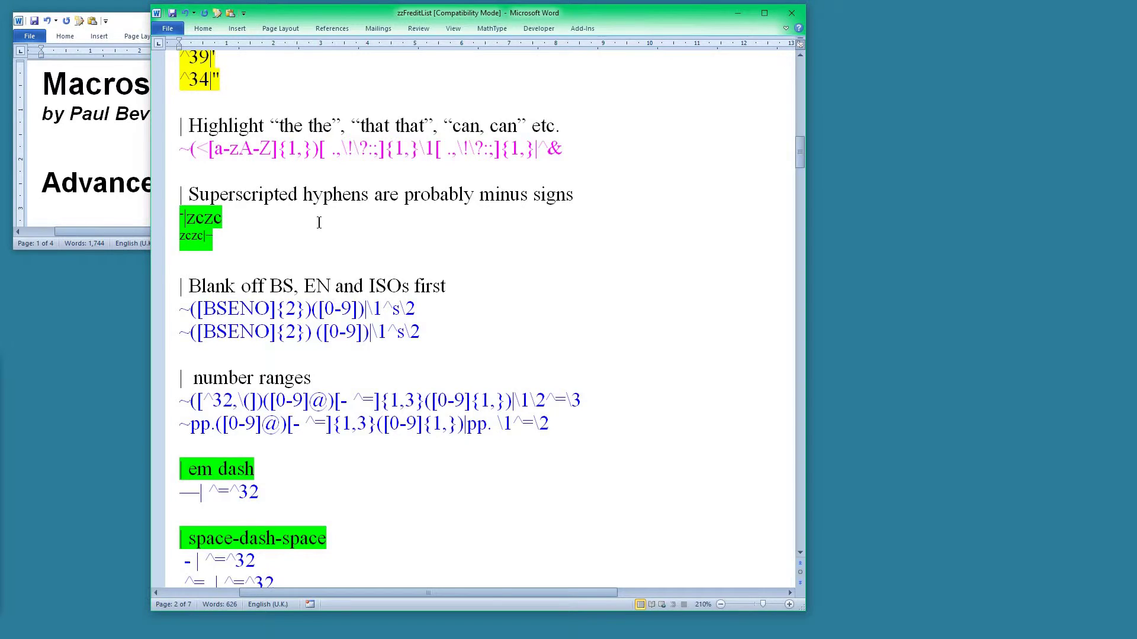
scroll(319, 223, "down", 1)
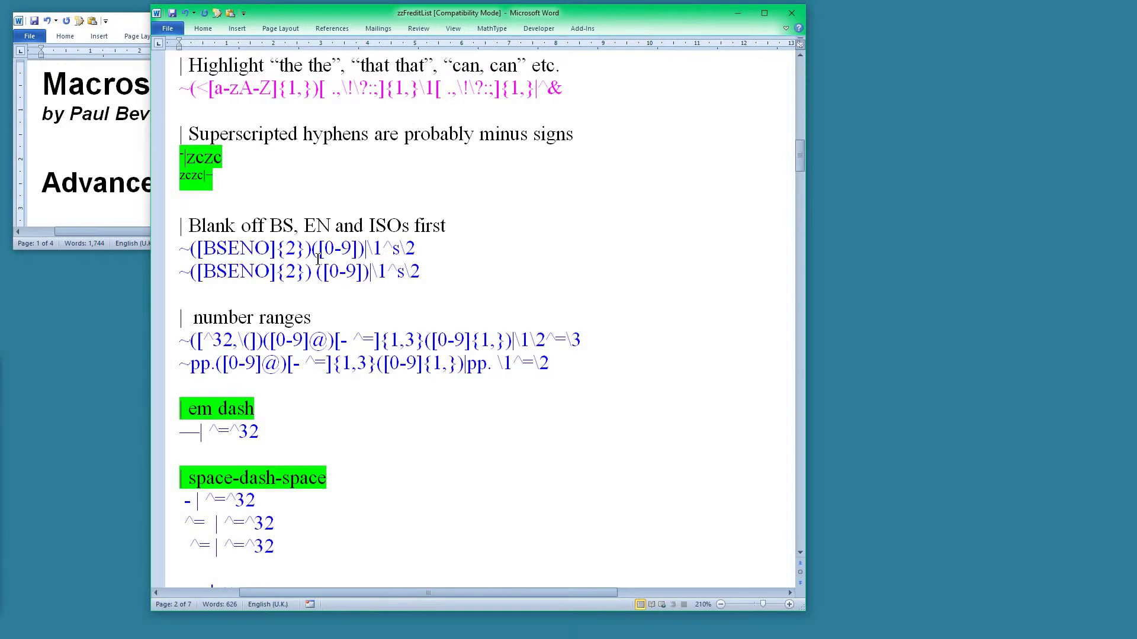
scroll(325, 261, "down", 1)
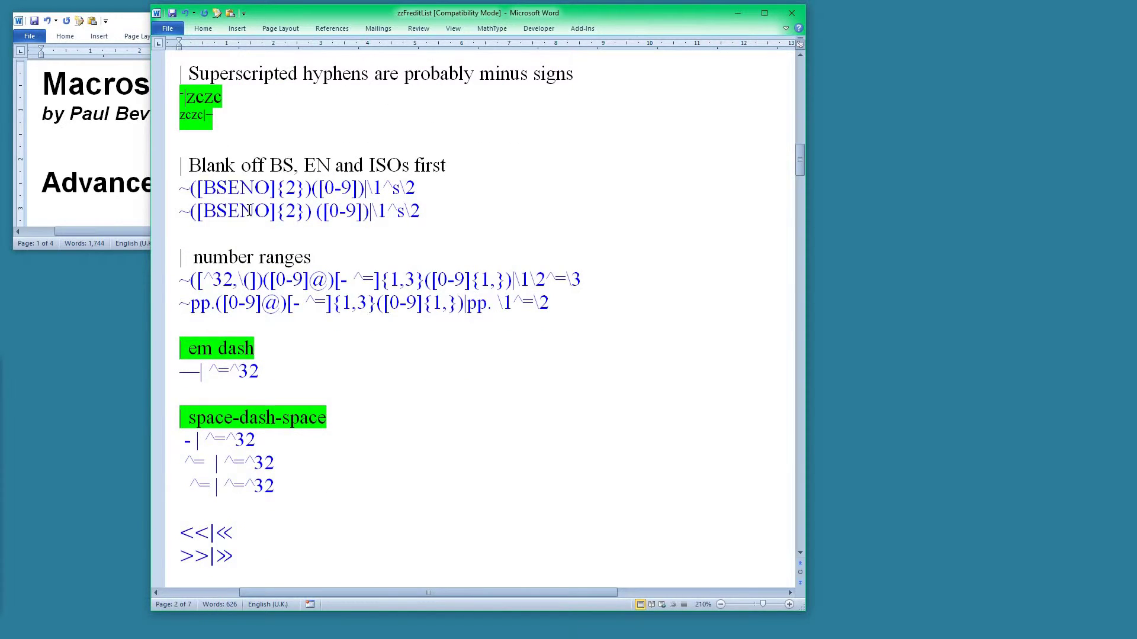
scroll(281, 206, "down", 1)
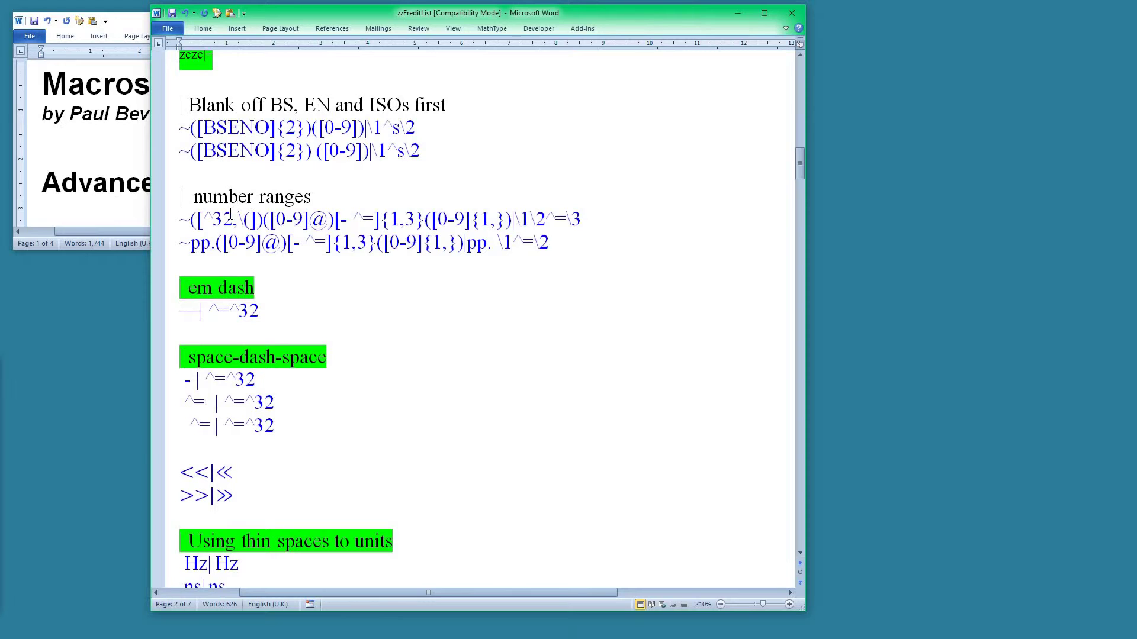
scroll(361, 231, "down", 1)
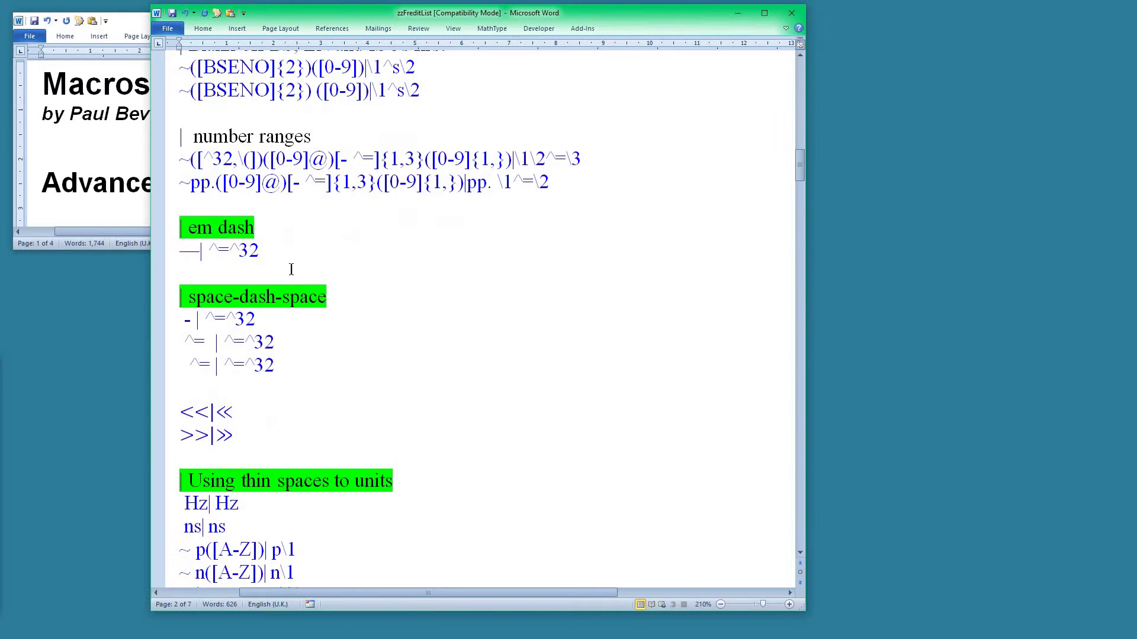
- Review the entries for em dashes, space-dash-space, double angle brackets and thin spaces before units
scroll(279, 293, "down", 1)
scroll(250, 276, "down", 1)
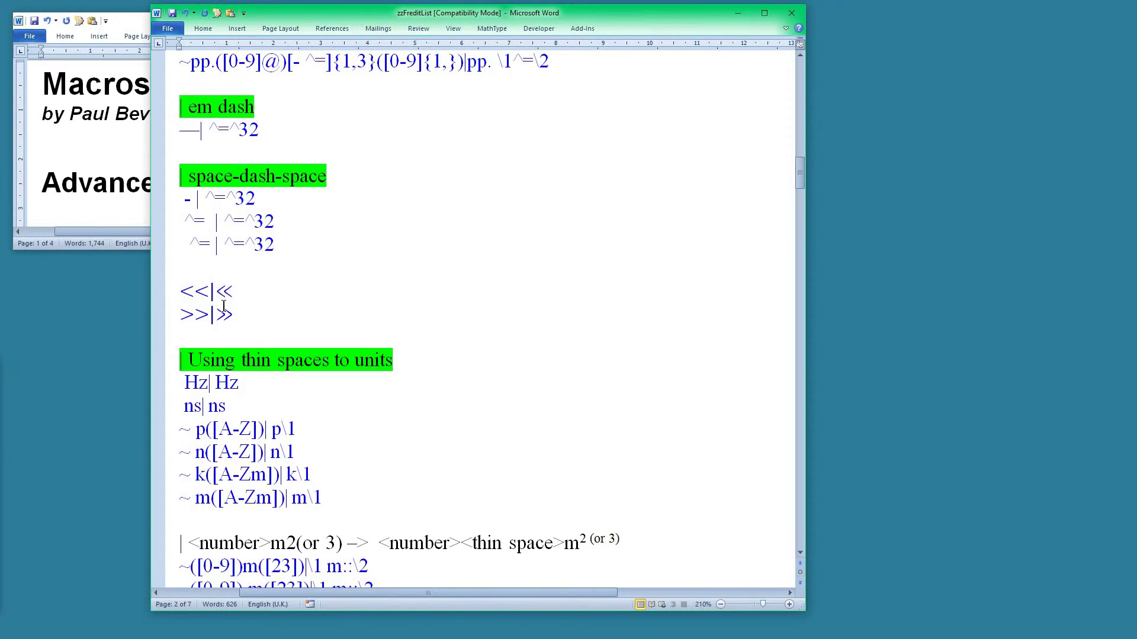
scroll(343, 287, "down", 1)
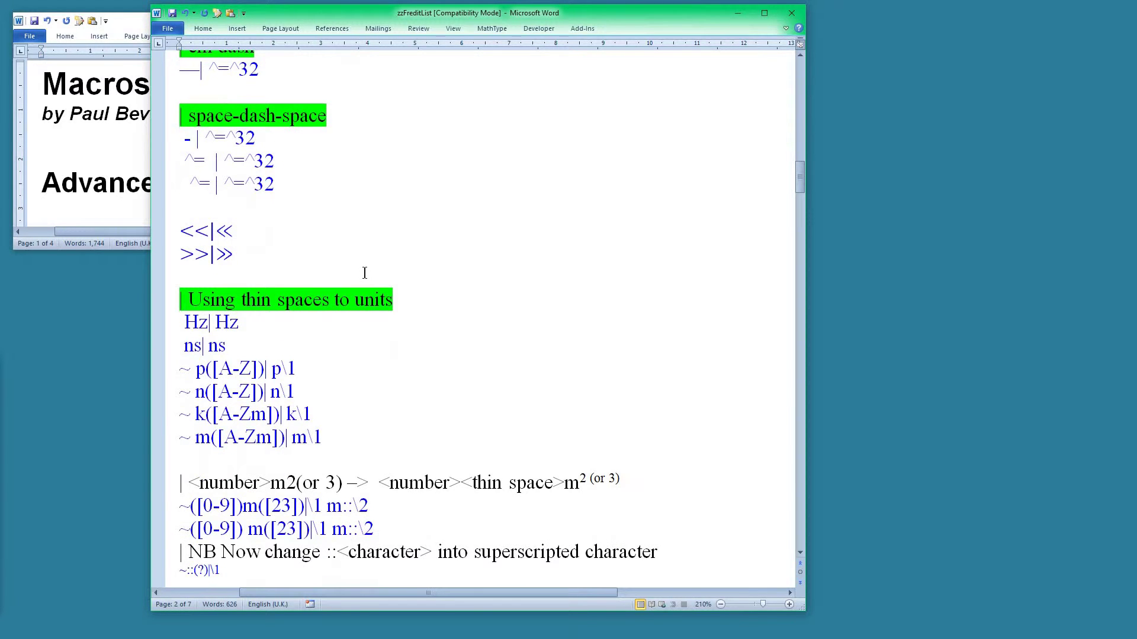
scroll(293, 332, "down", 1)
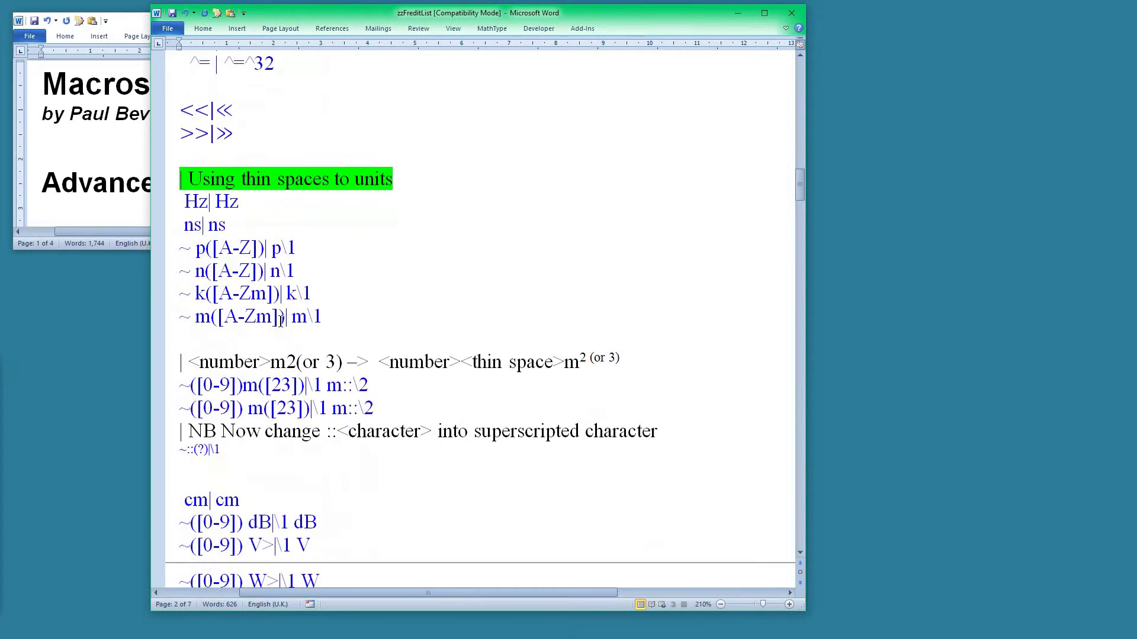
scroll(280, 321, "down", 1)
scroll(367, 343, "down", 2)
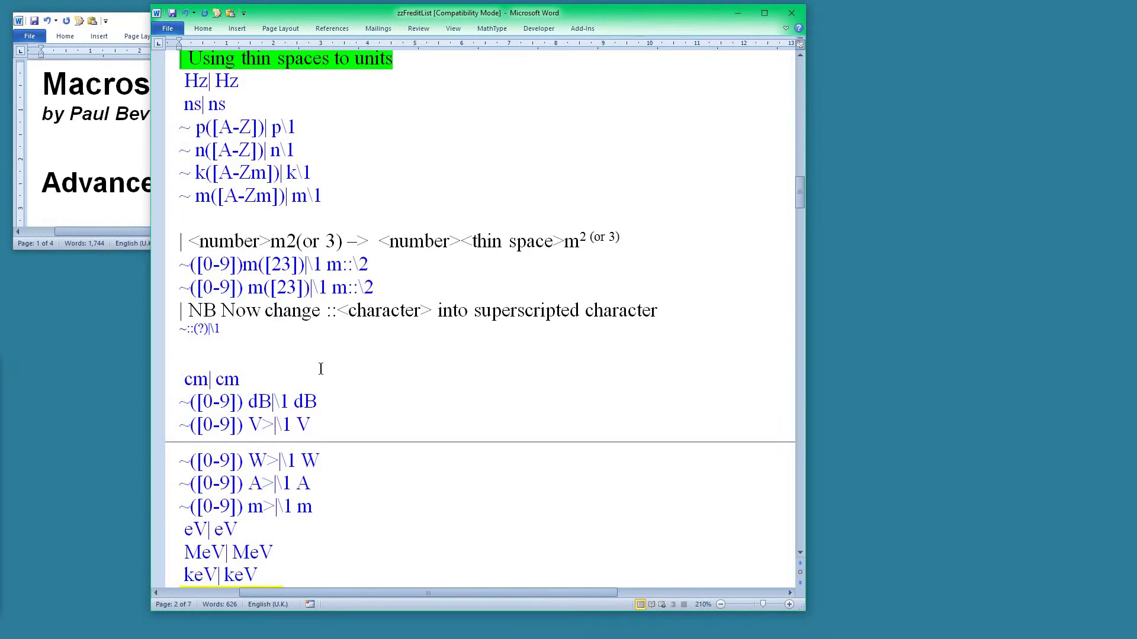
scroll(320, 368, "down", 5)
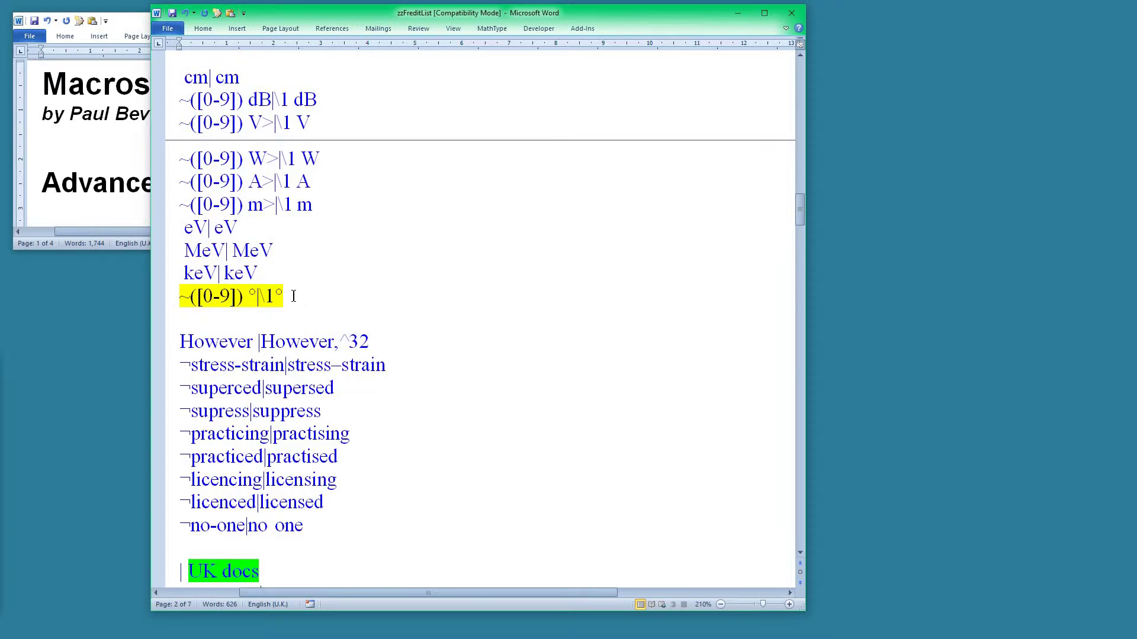
- Examine the word and spelling replacements, the UK and US docs sections, and the coloured "ensure", section, chapter and figure entries
scroll(293, 296, "down", 3)
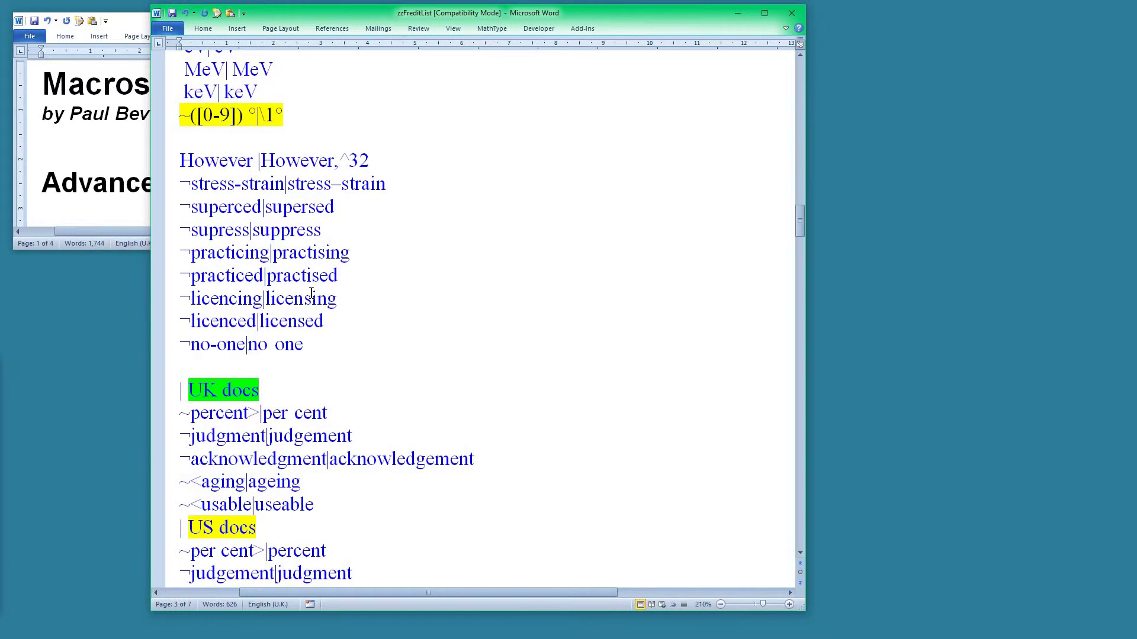
scroll(278, 279, "down", 1)
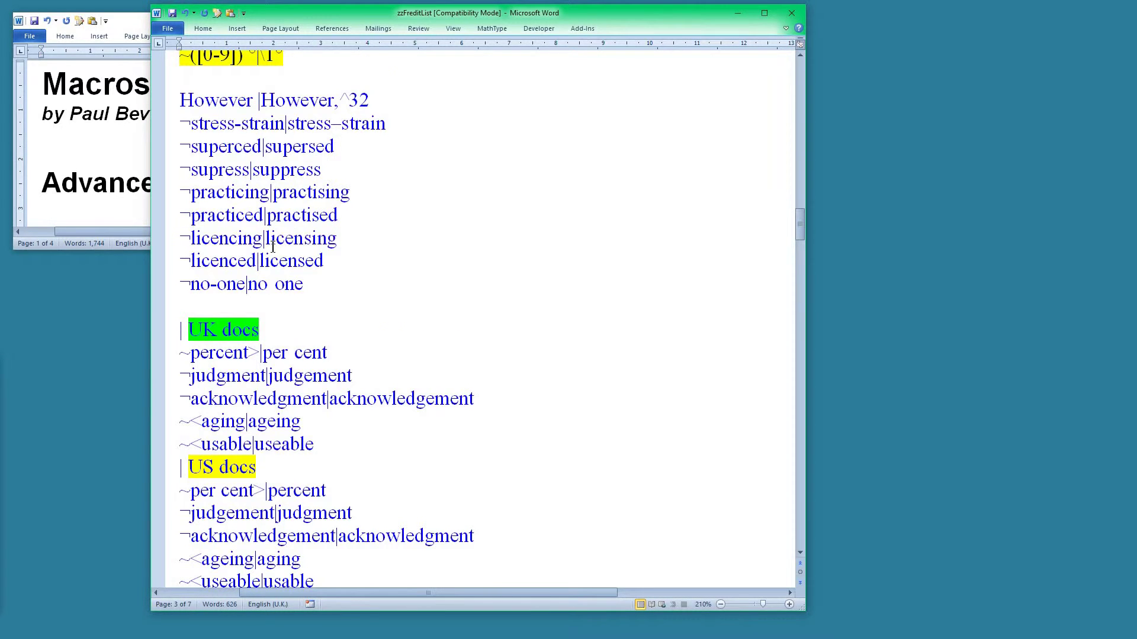
scroll(291, 216, "down", 1)
scroll(322, 212, "down", 1)
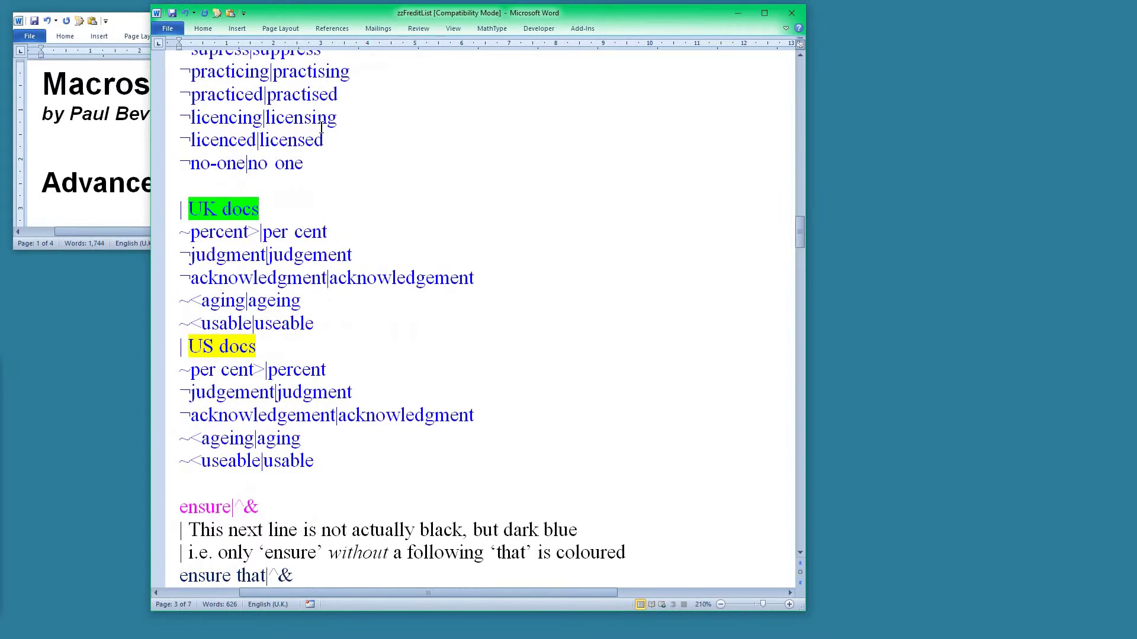
scroll(266, 255, "down", 1)
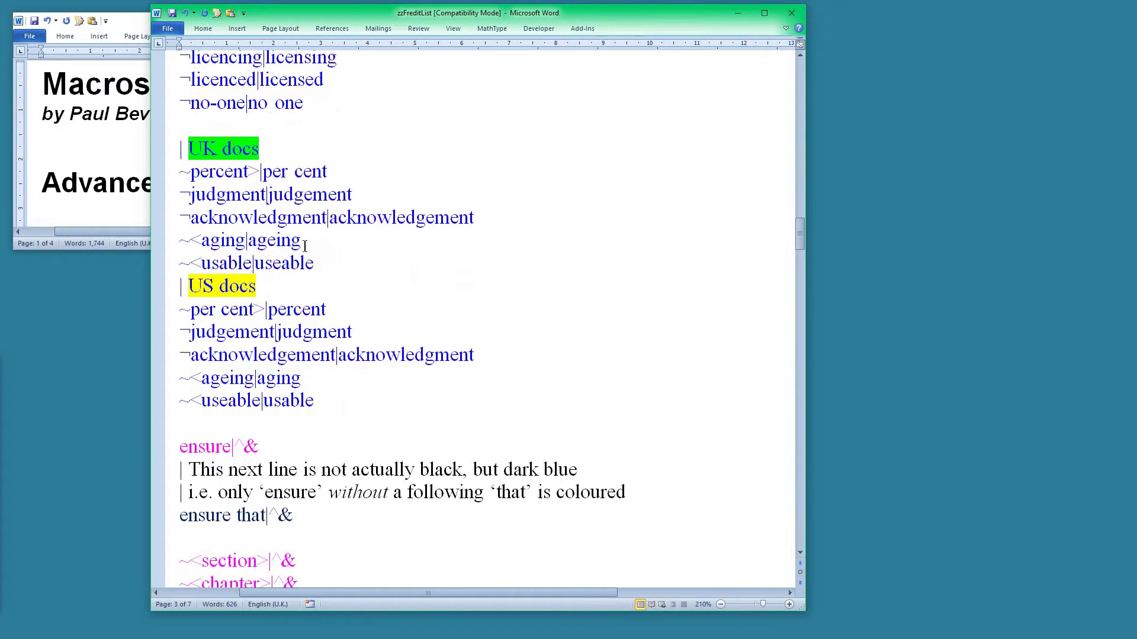
scroll(243, 308, "down", 2)
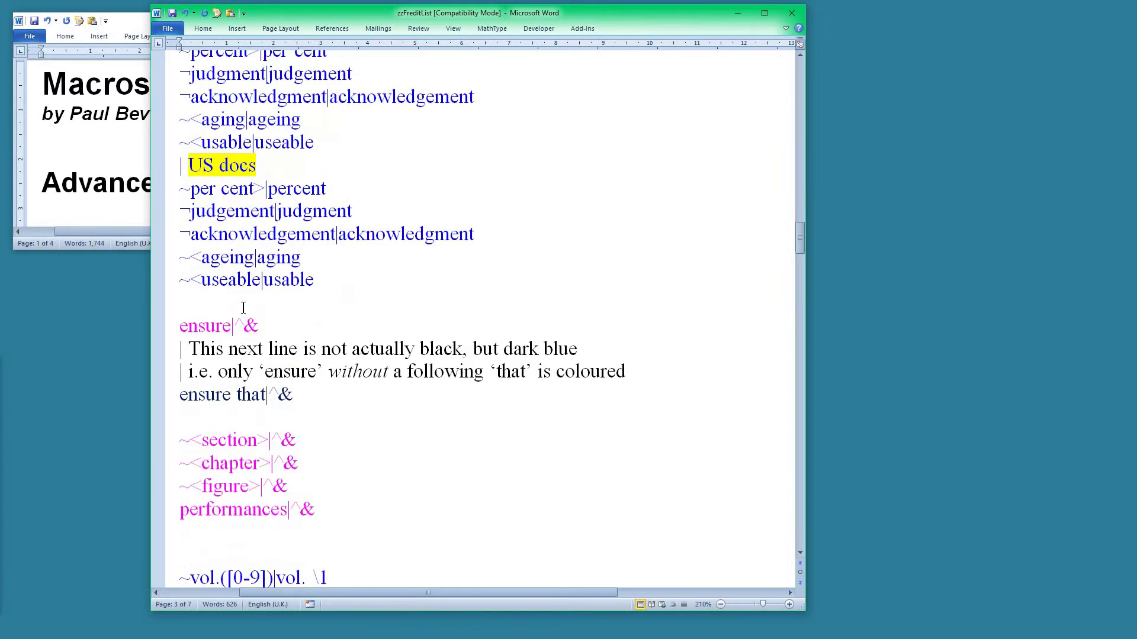
scroll(263, 298, "down", 2)
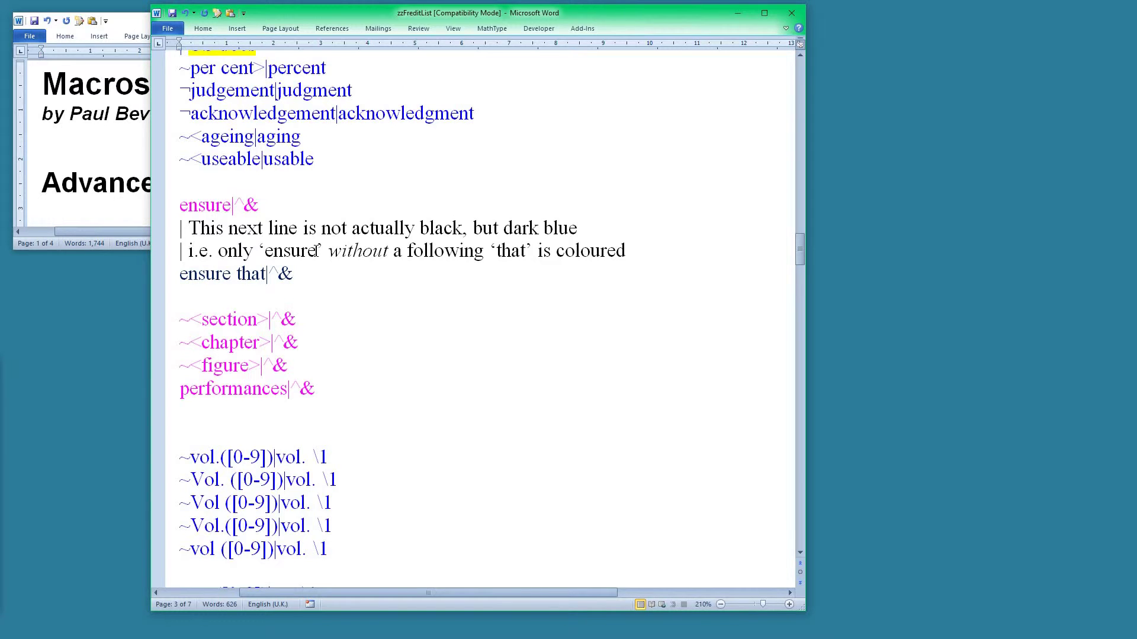
scroll(255, 231, "down", 2)
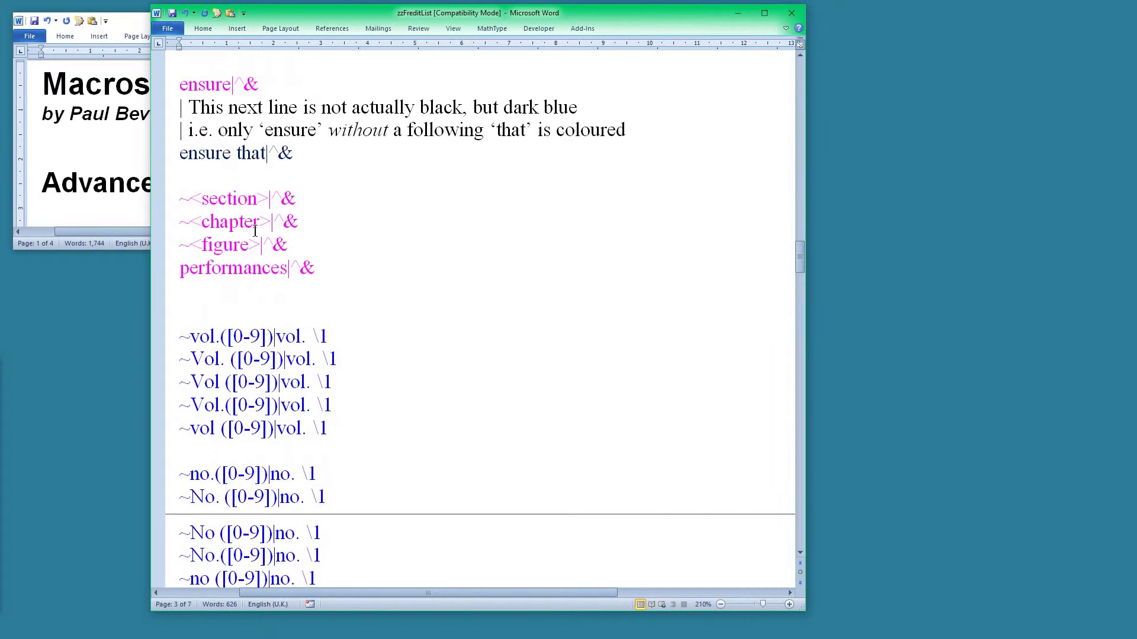
scroll(306, 243, "down", 1)
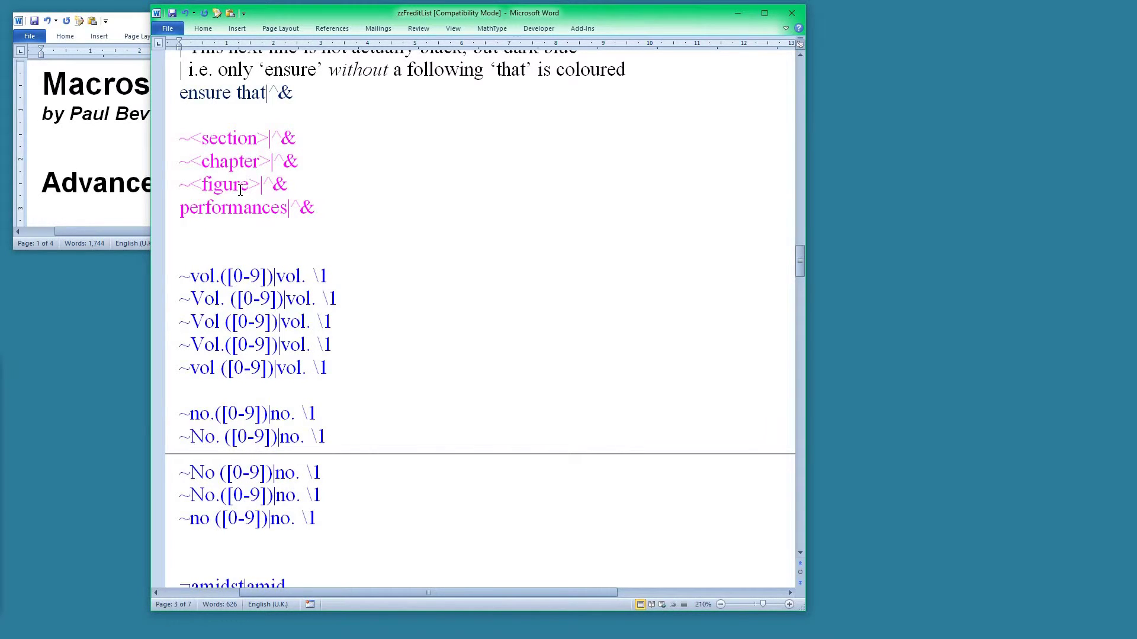
- Review the volume and number abbreviations, the amidst/amongst/whilst replacements, and the CO2, NOX and water subscript entries
scroll(350, 198, "down", 3)
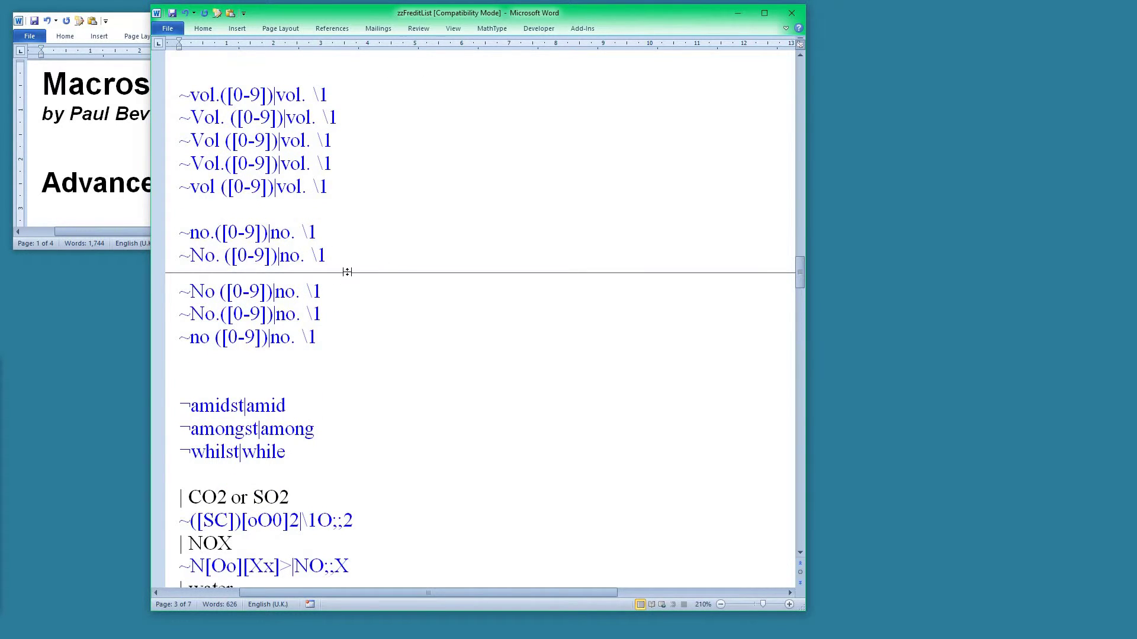
scroll(347, 272, "down", 1)
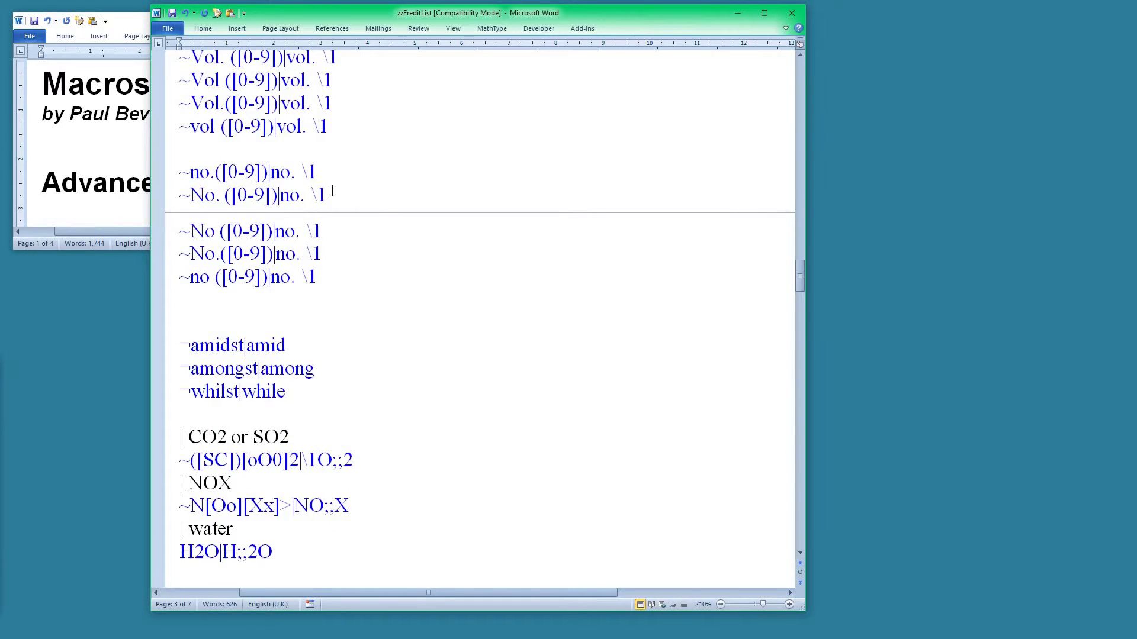
scroll(340, 196, "up", 1)
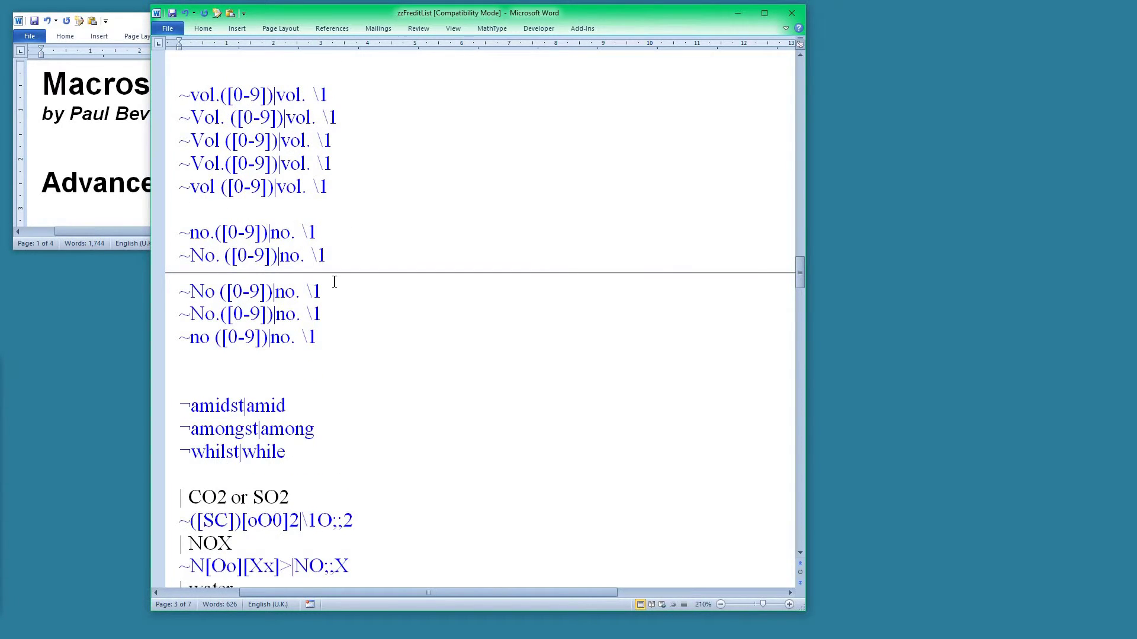
scroll(334, 276, "down", 2)
scroll(382, 308, "down", 1)
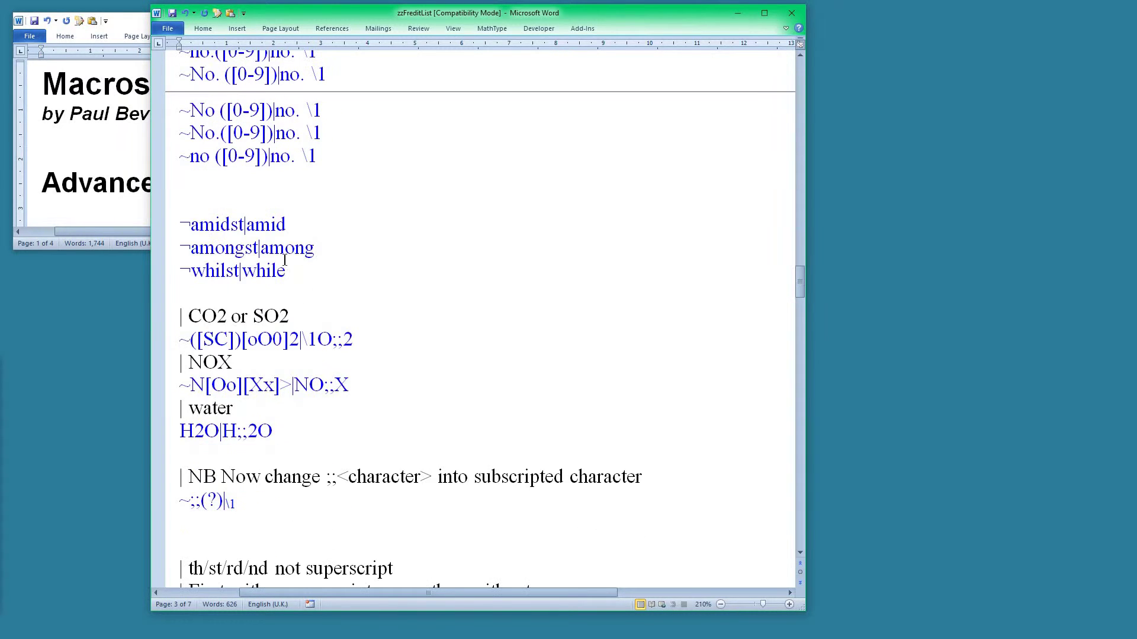
scroll(379, 263, "down", 2)
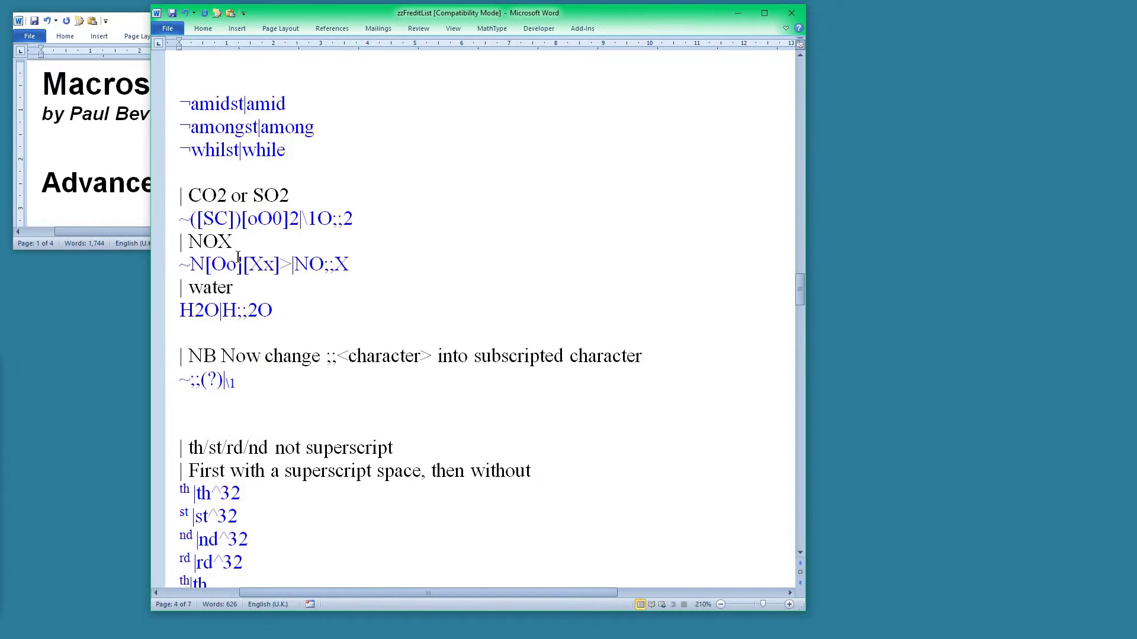
scroll(284, 255, "down", 1)
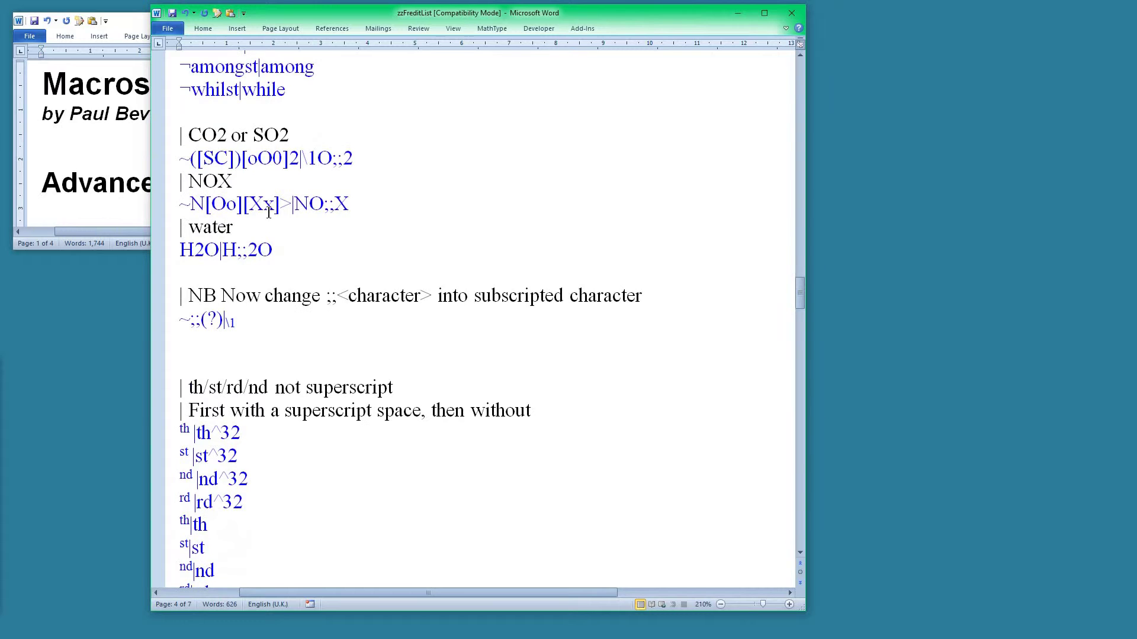
- Review the subscripted-character entry, the th/st/rd/nd superscript entries and the square and cube symbol entries
scroll(286, 220, "down", 1)
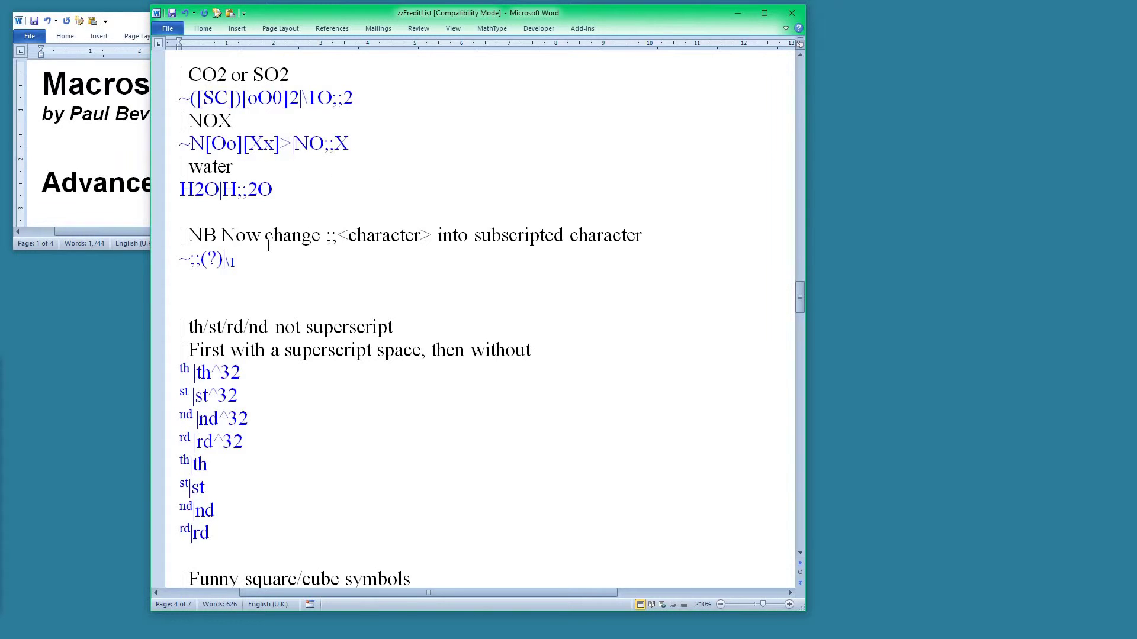
scroll(264, 242, "down", 3)
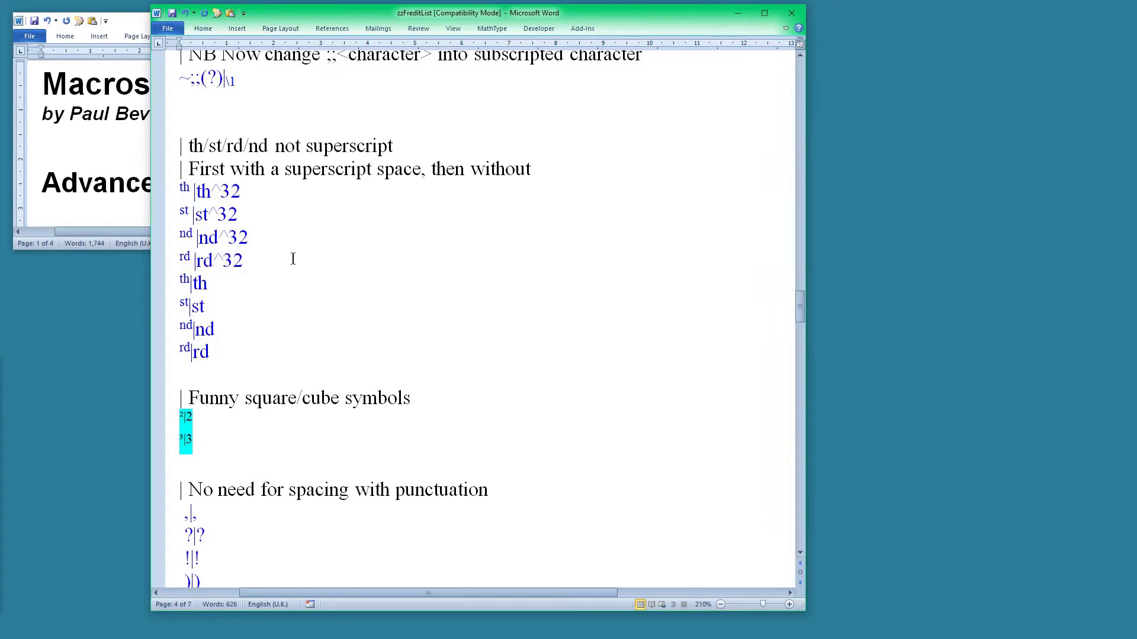
scroll(293, 259, "down", 3)
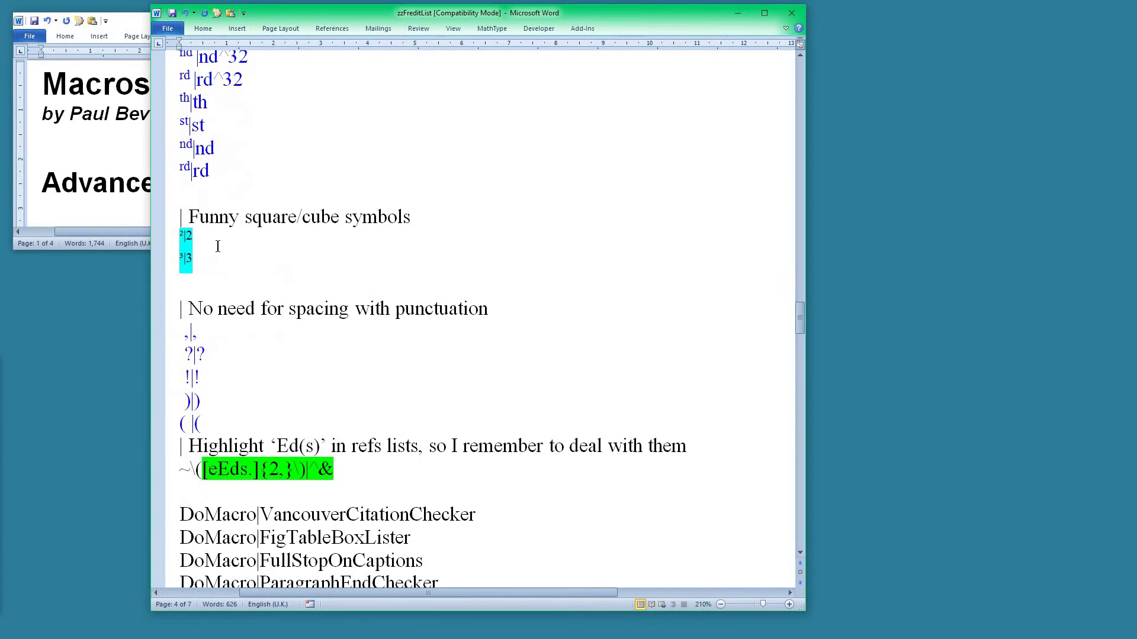
scroll(324, 233, "down", 1)
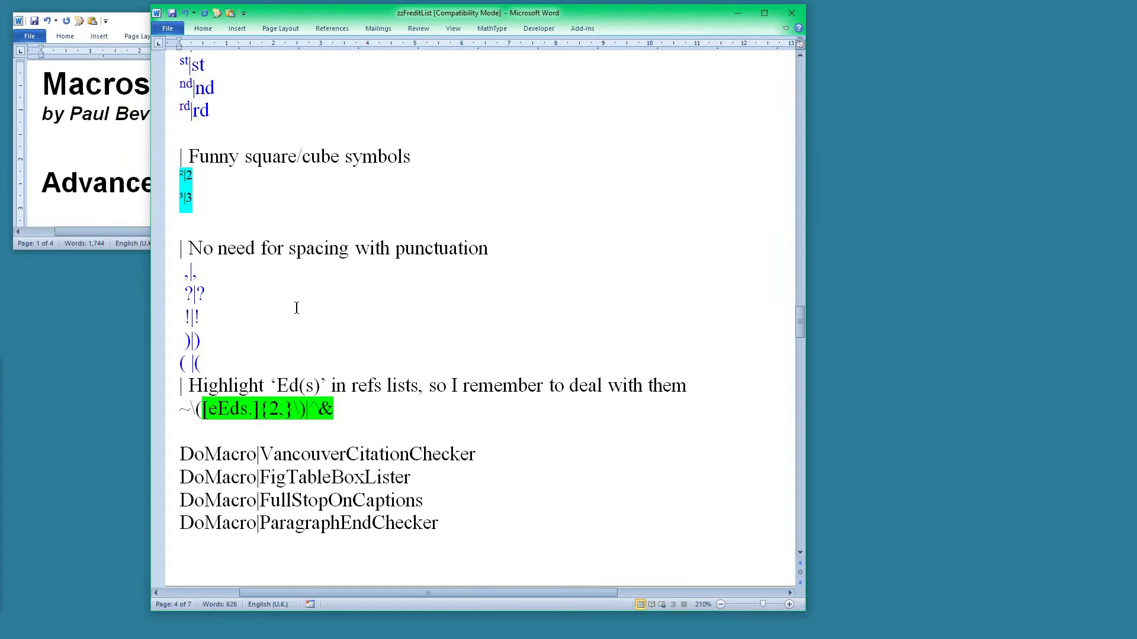
- Show the formatting marks to check the spaces in the punctuation-spacing entries, and hide them again
scroll(299, 300, "down", 1)
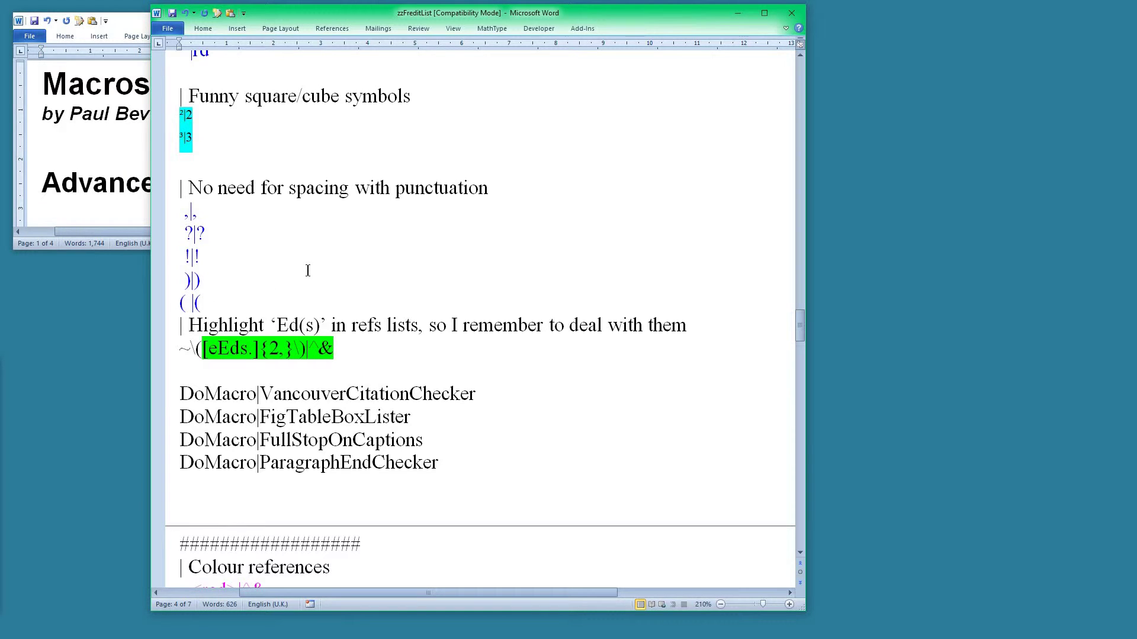
key("ctrl+shift+8")
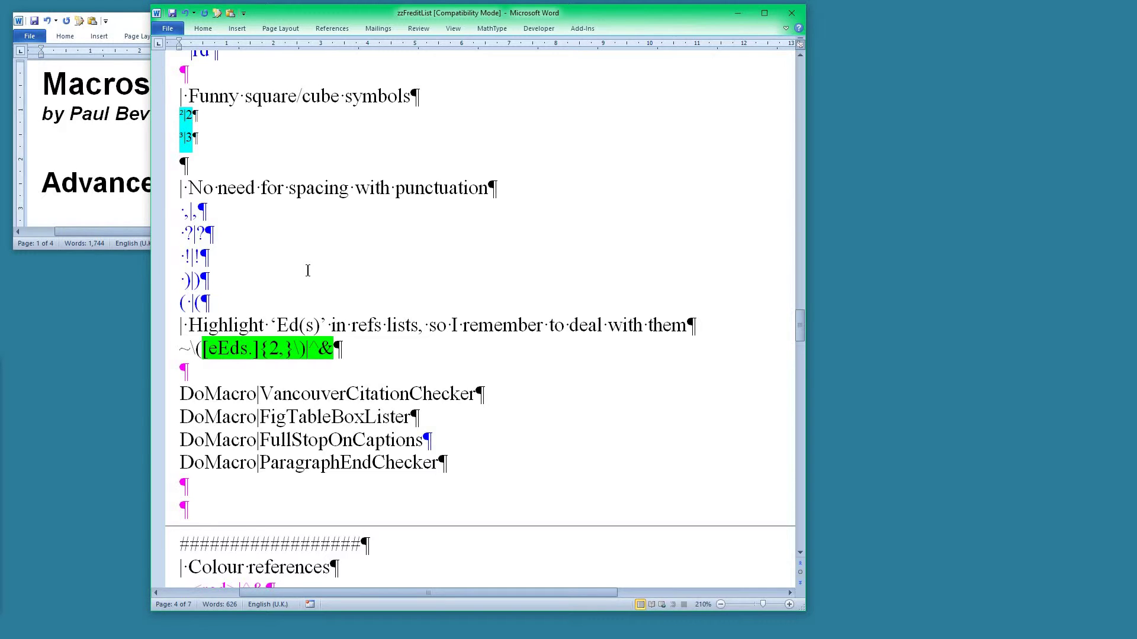
key("ctrl+shift+8")
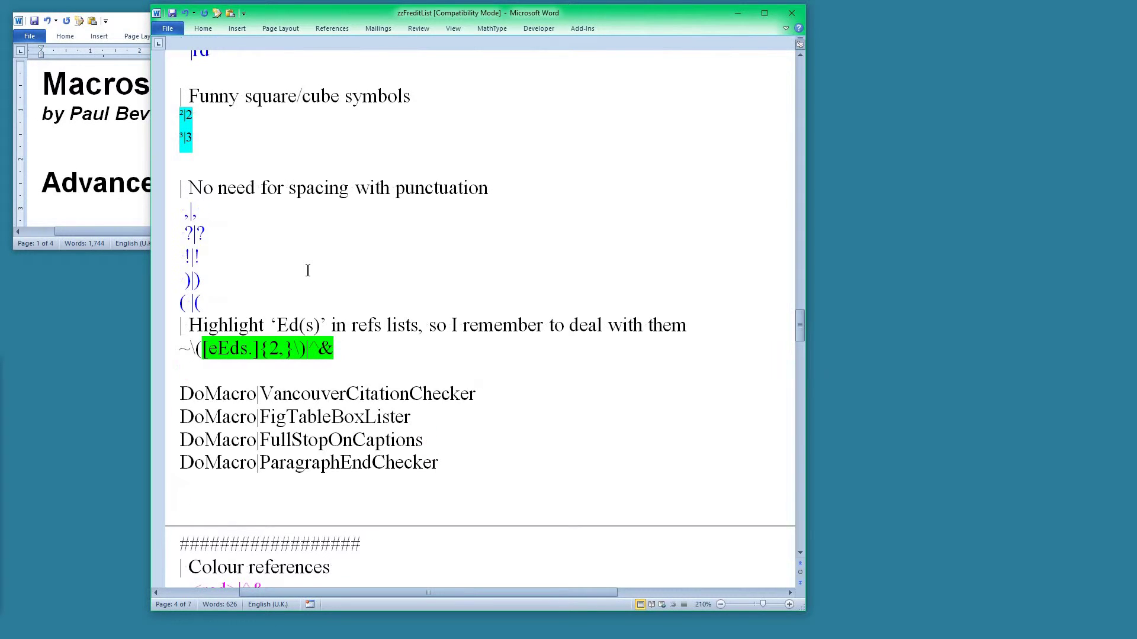
- Review the 'Ed(s)' highlighting entry, the DoMacro lines and the colour reference entries
scroll(330, 312, "down", 2)
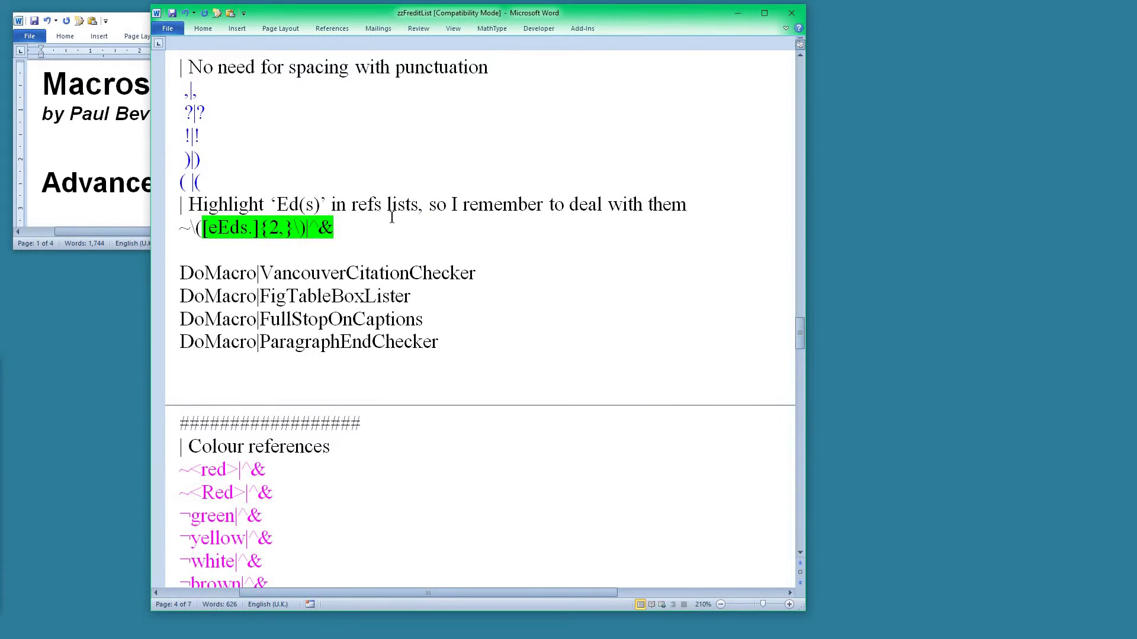
scroll(392, 217, "down", 1)
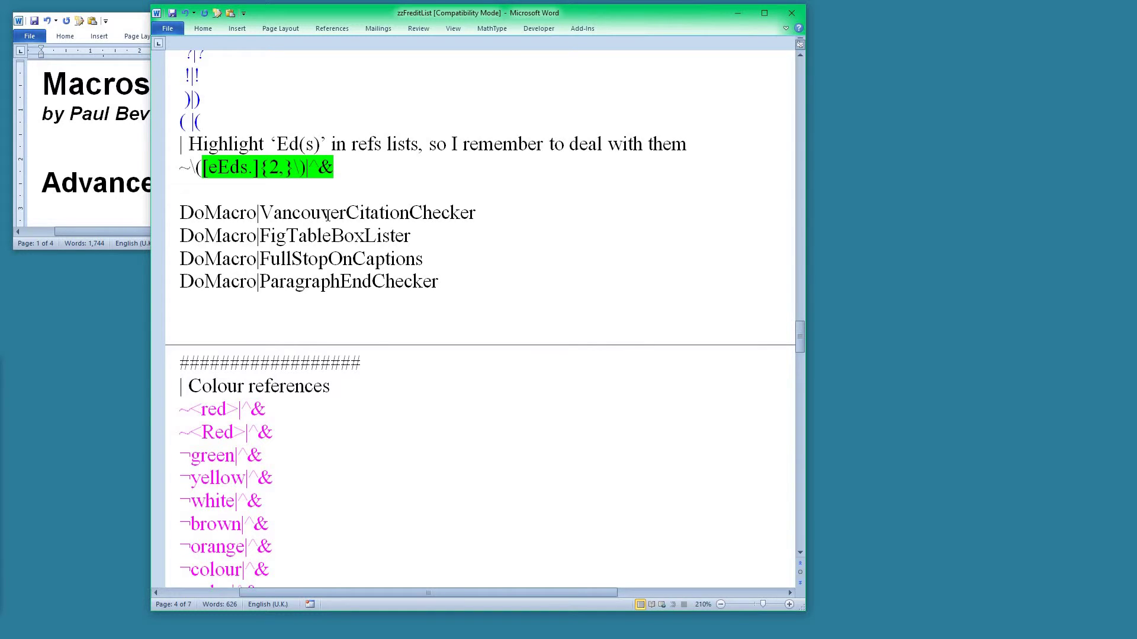
left_click(316, 236)
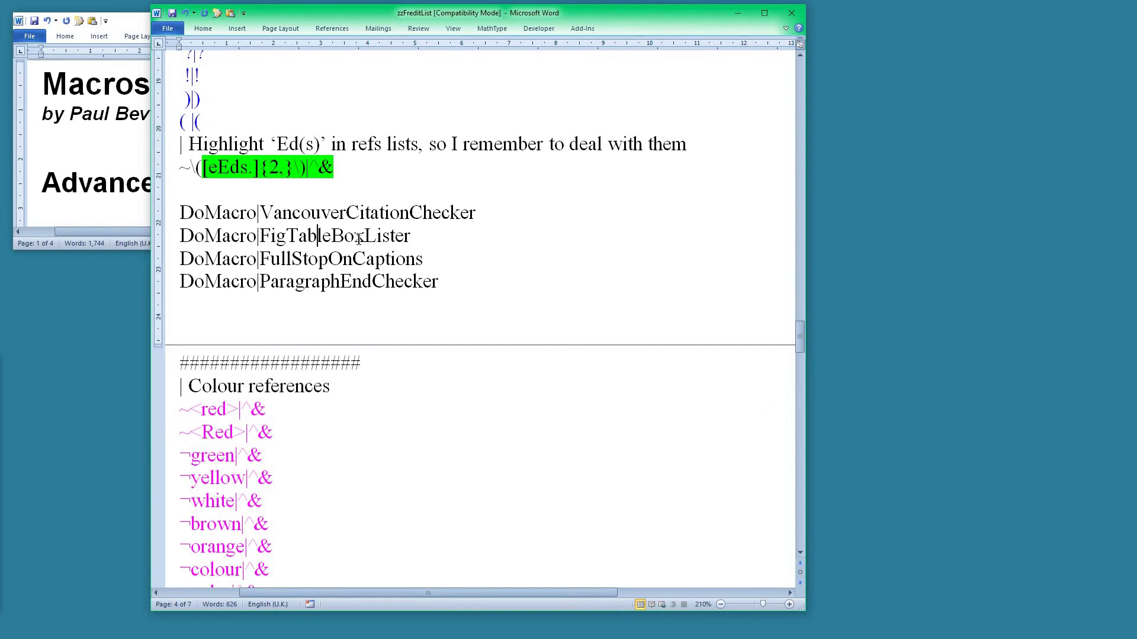
left_click(319, 260)
scroll(323, 282, "down", 2)
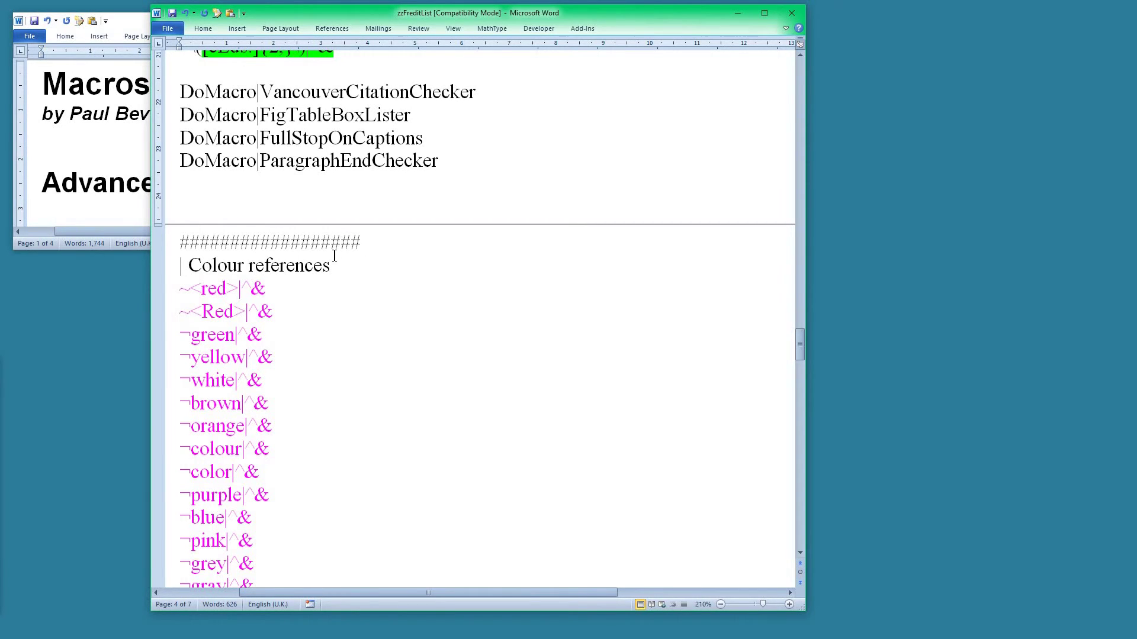
scroll(274, 385, "down", 2)
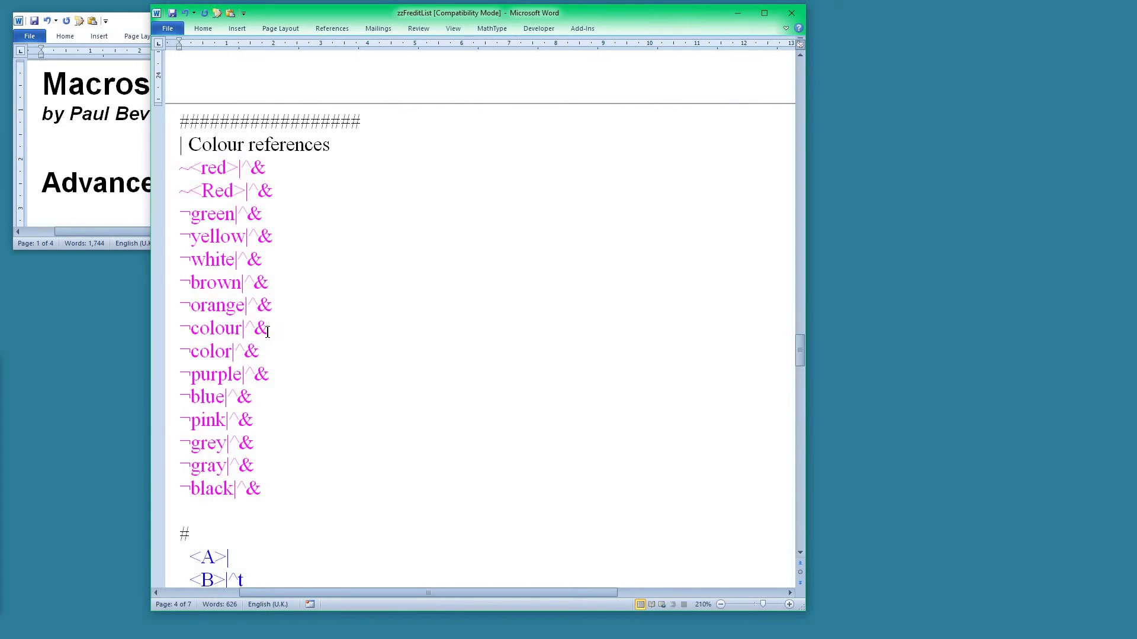
scroll(292, 335, "up", 2)
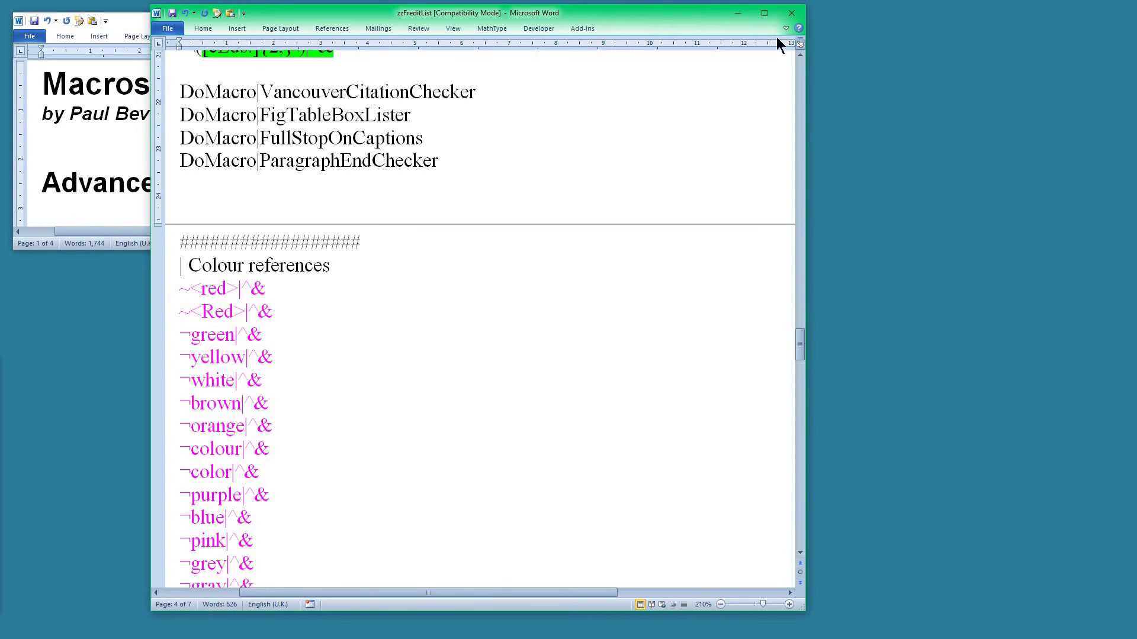
- Close the sample FRedit list without saving, and bring the Principles of Tribology list into view with its window enlarged
left_click(791, 13)
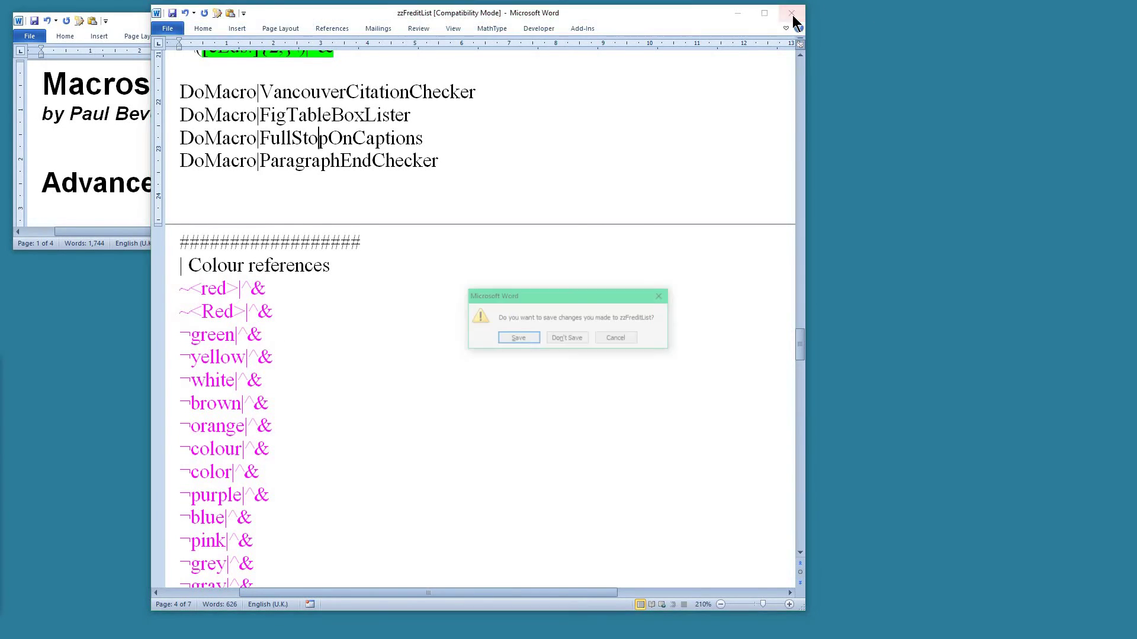
left_click(566, 338)
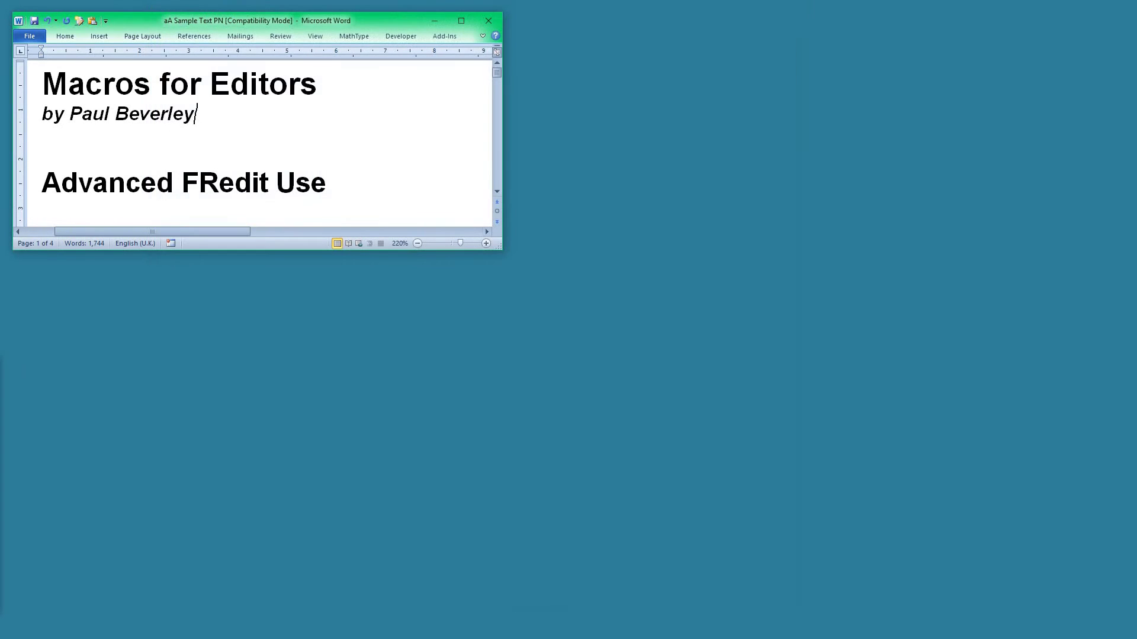
left_click_drag(0, 20, 313, 13)
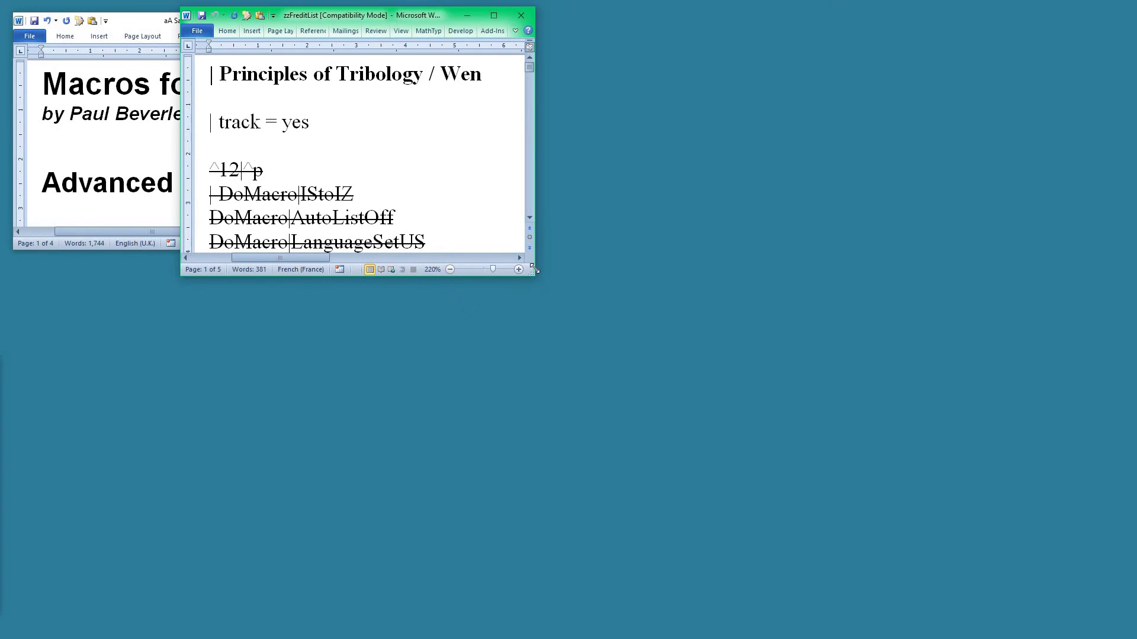
left_click_drag(536, 279, 959, 568)
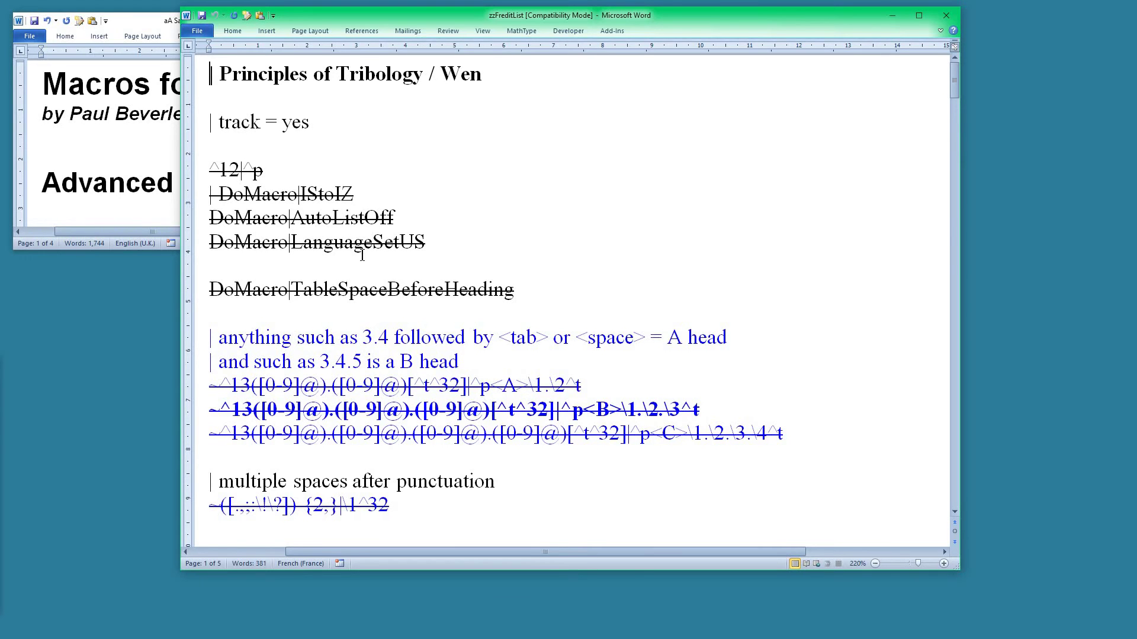
- Review the Tribology list's heading, multiple-space, tab, curly-quote, repeated-word, minus-sign and dash entries
scroll(362, 256, "down", 2)
scroll(362, 256, "down", 9)
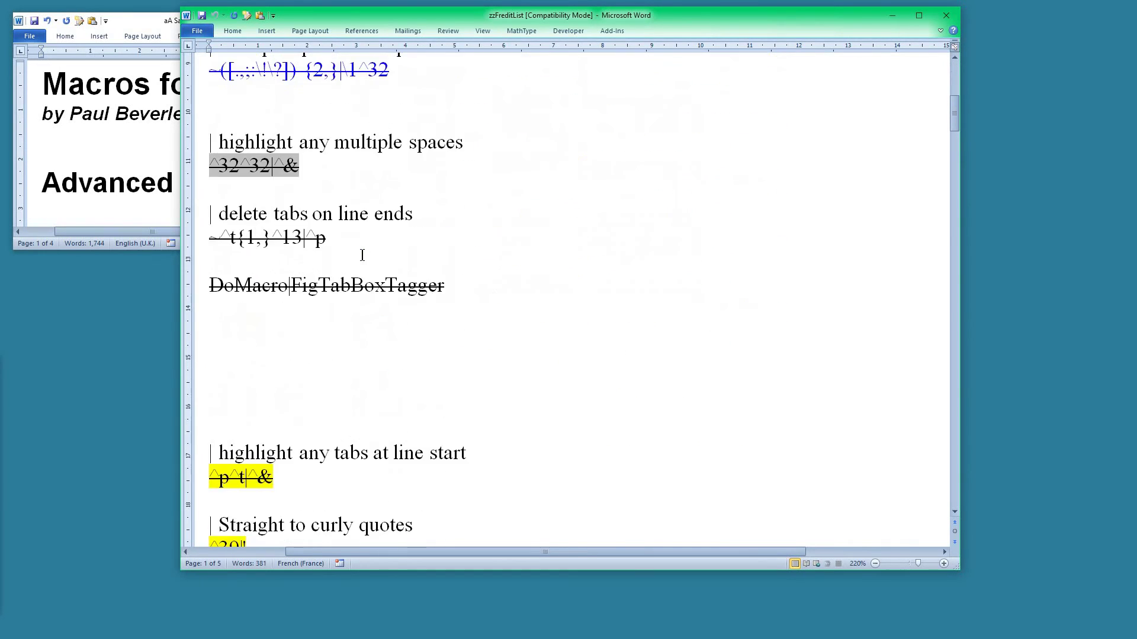
scroll(362, 256, "down", 11)
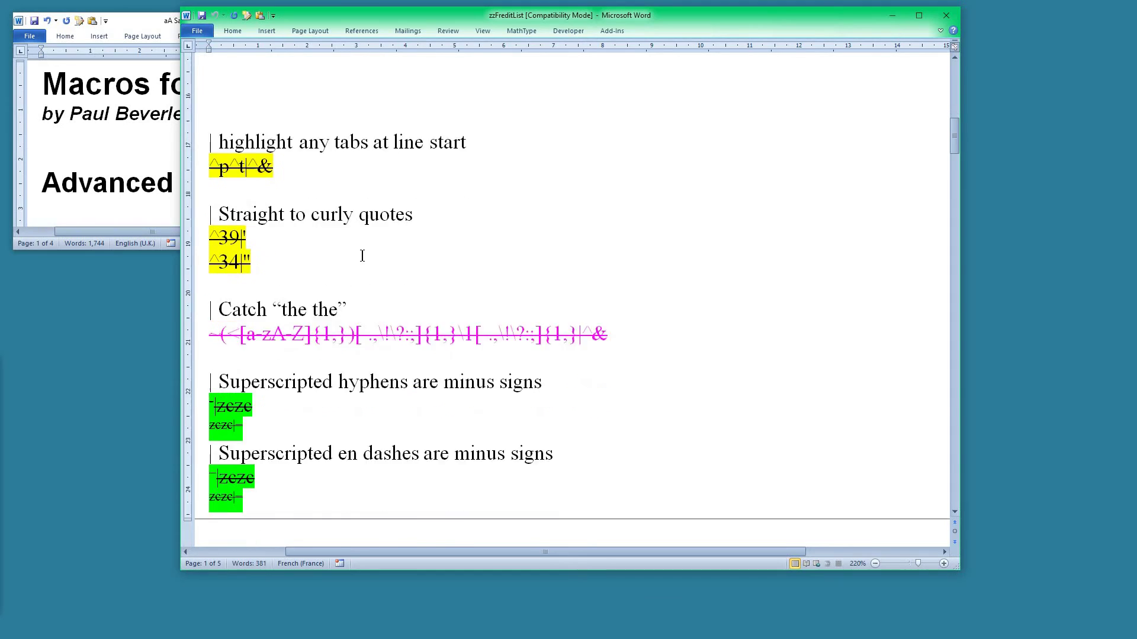
scroll(362, 256, "down", 3)
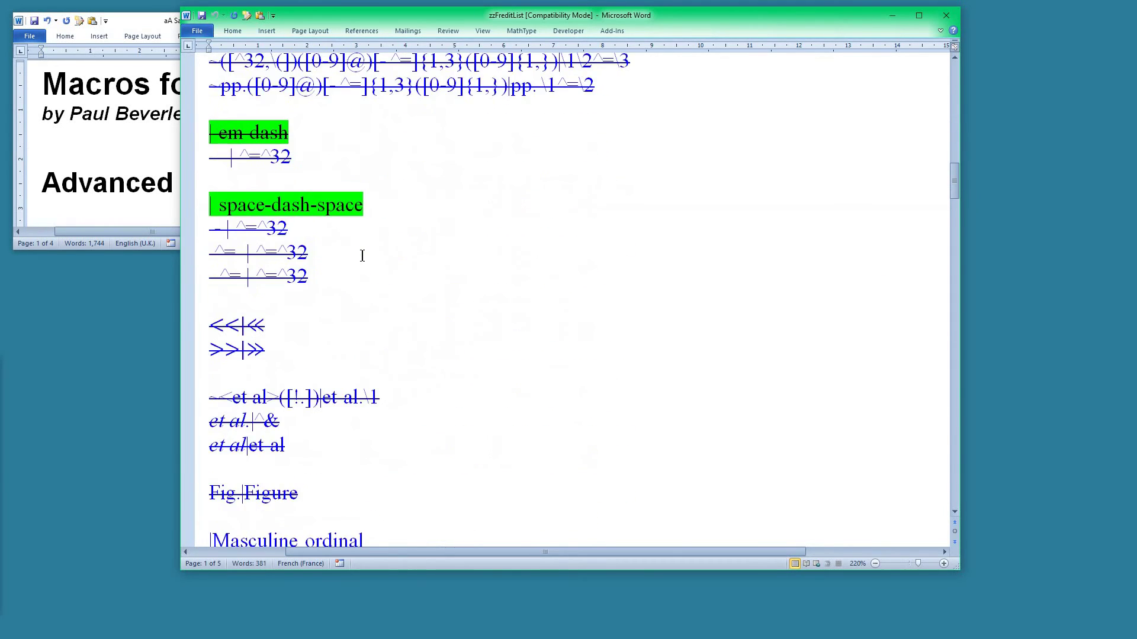
- Review the et al, masculine ordinal and units entries, the US docs section and the coloured 'ensure', section, chapter and figure entries
scroll(362, 256, "down", 1)
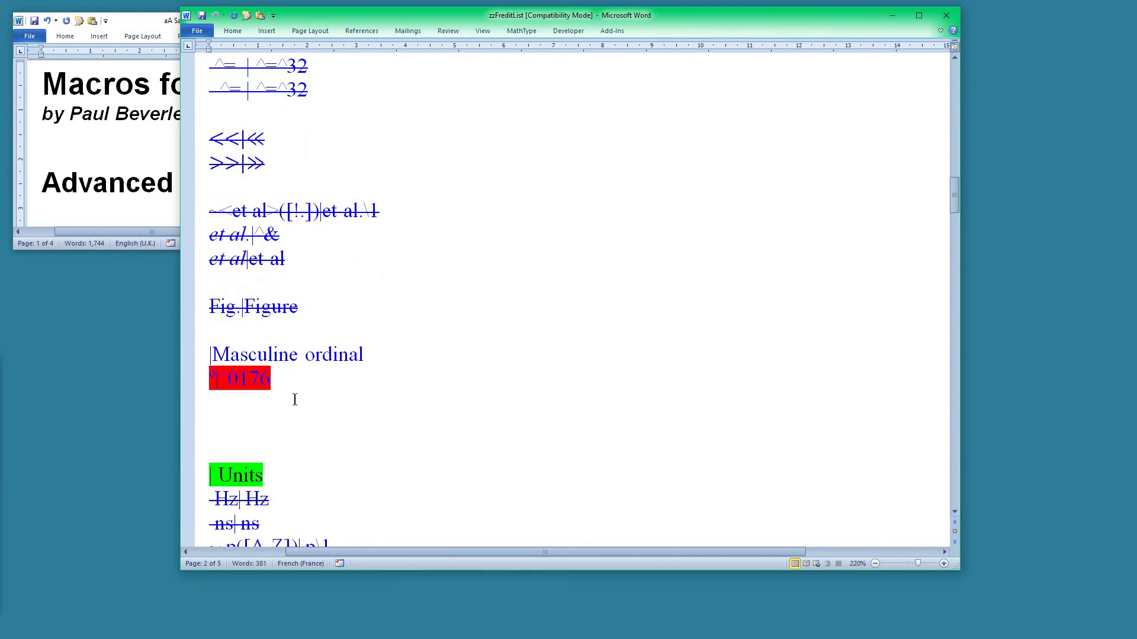
scroll(320, 363, "down", 2)
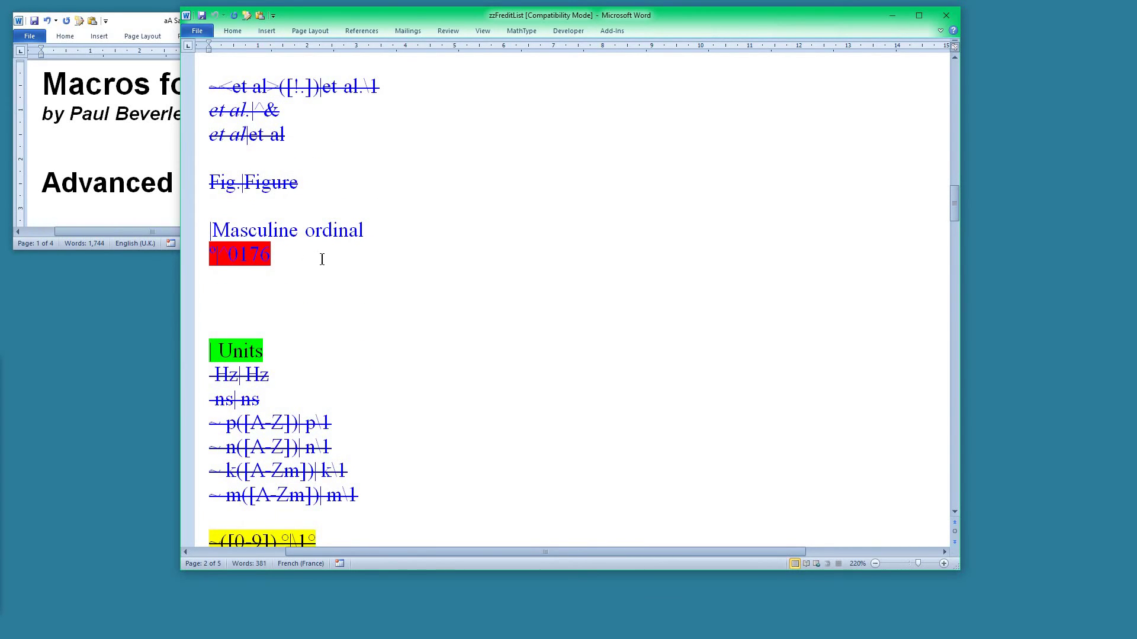
scroll(314, 257, "down", 1)
scroll(307, 253, "down", 1)
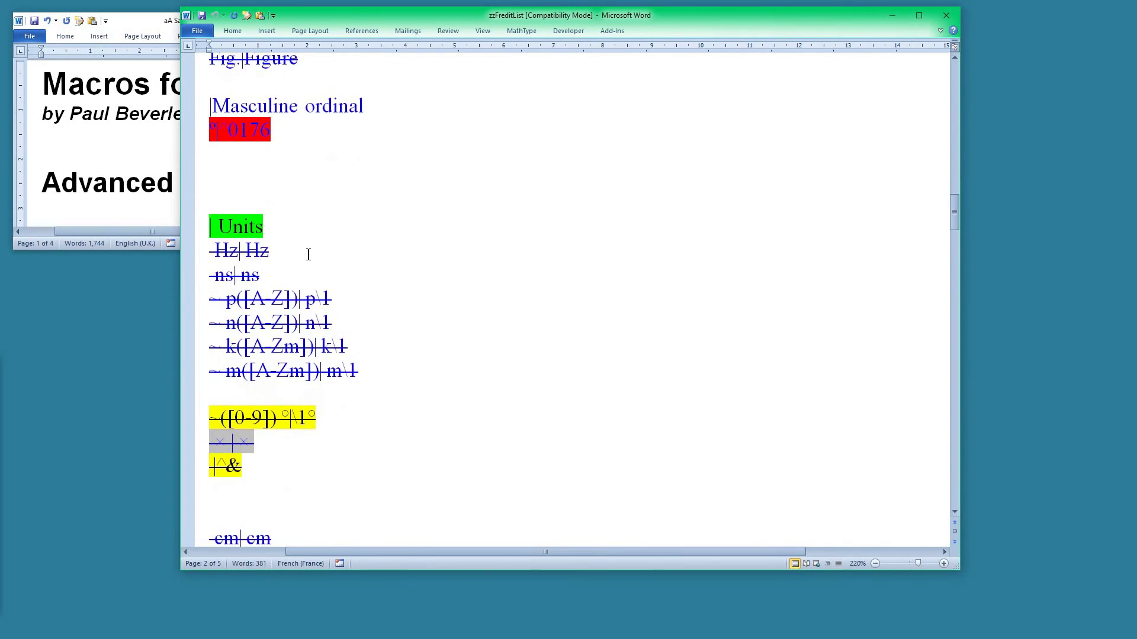
scroll(372, 292, "down", 2)
scroll(371, 292, "down", 15)
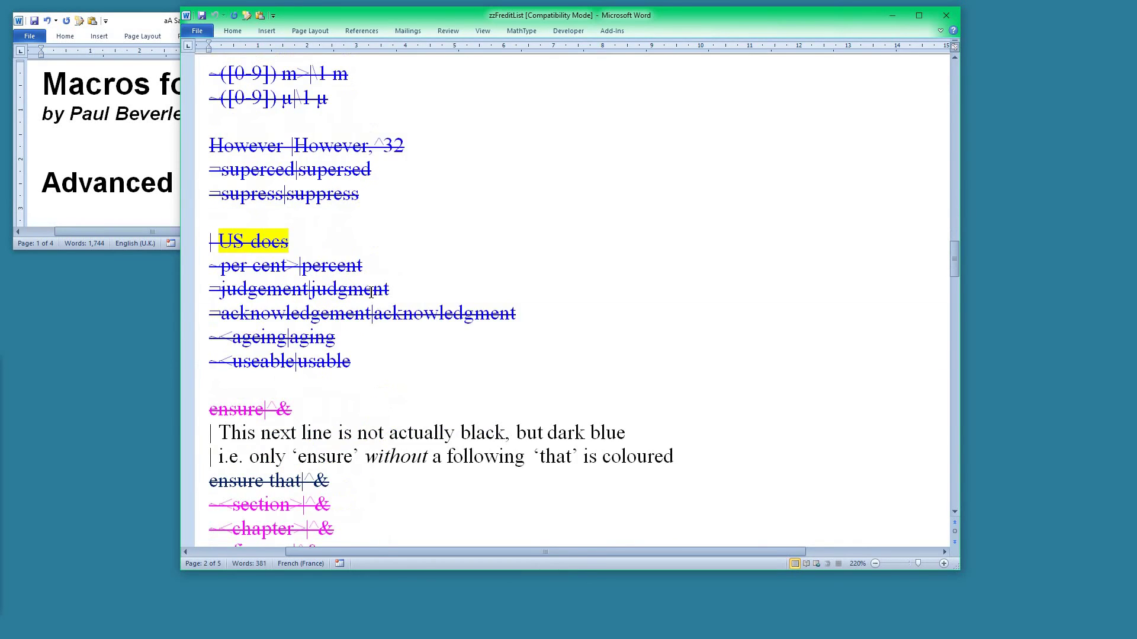
scroll(372, 292, "down", 1)
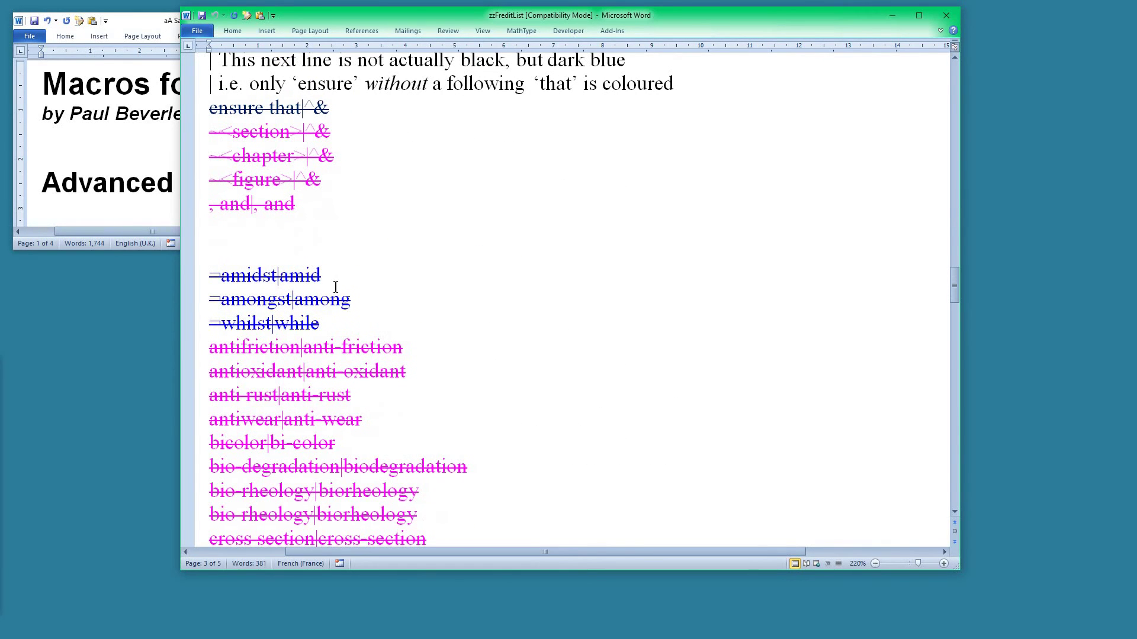
- Examine the magenta hyphenation entries, including the anti-, bio-, micro-, multi-, nano- and non- words and the 'menon' exception
scroll(423, 289, "down", 2)
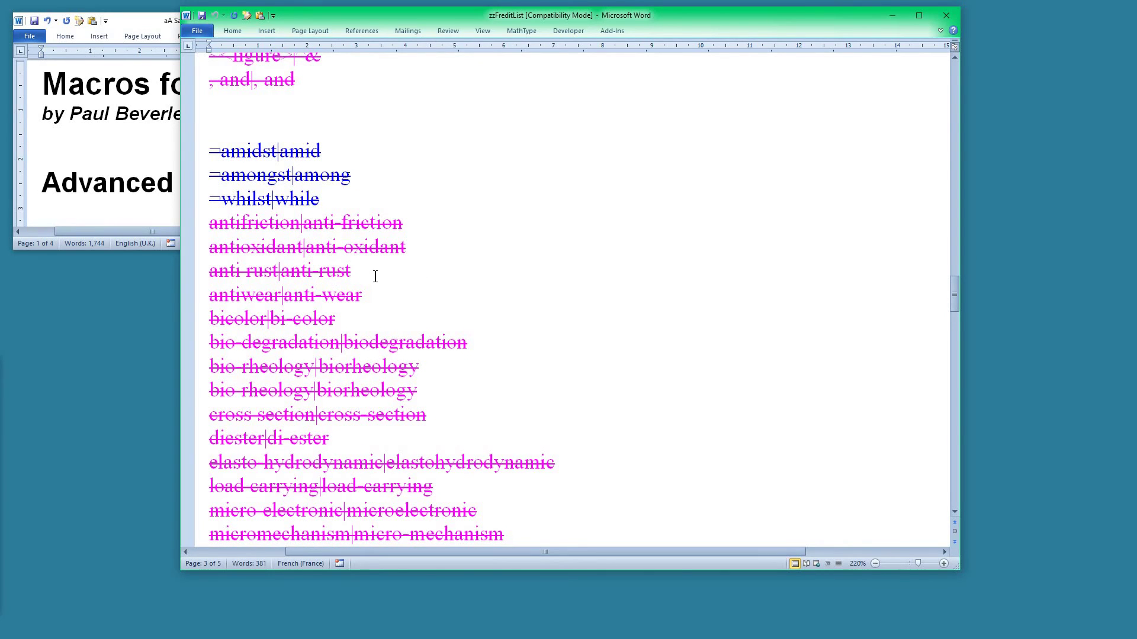
scroll(375, 278, "down", 2)
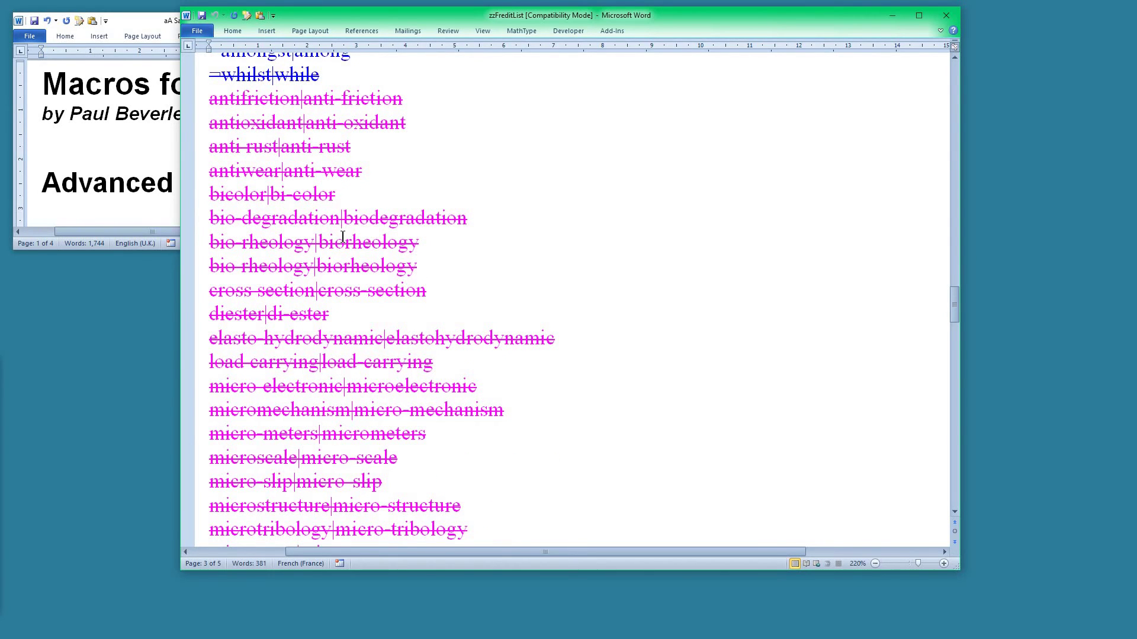
scroll(380, 271, "down", 2)
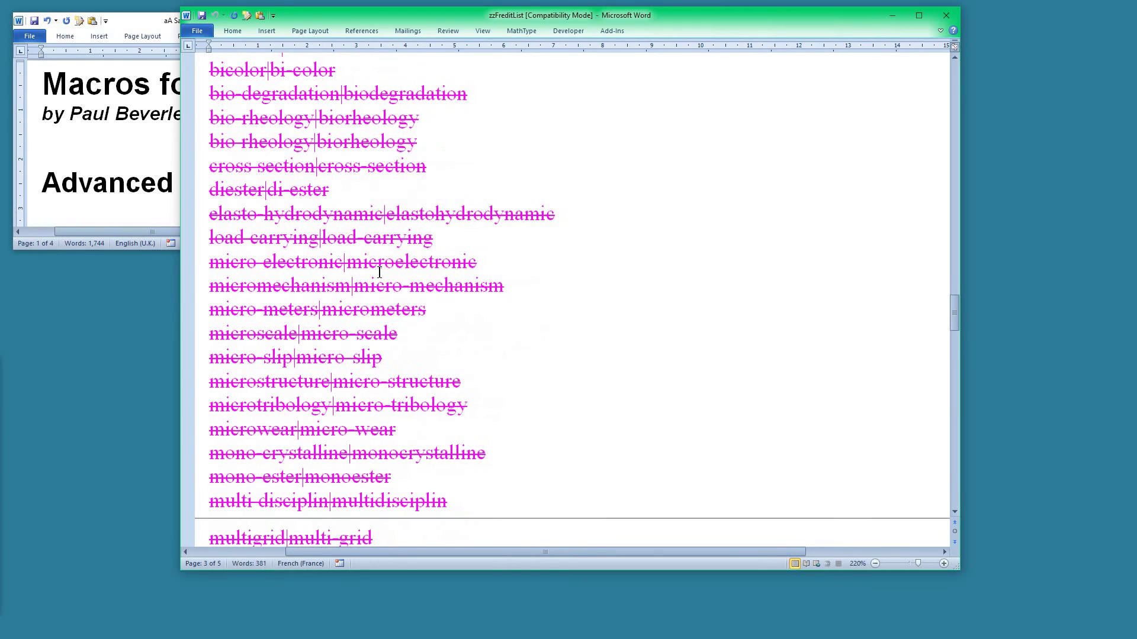
scroll(379, 272, "down", 6)
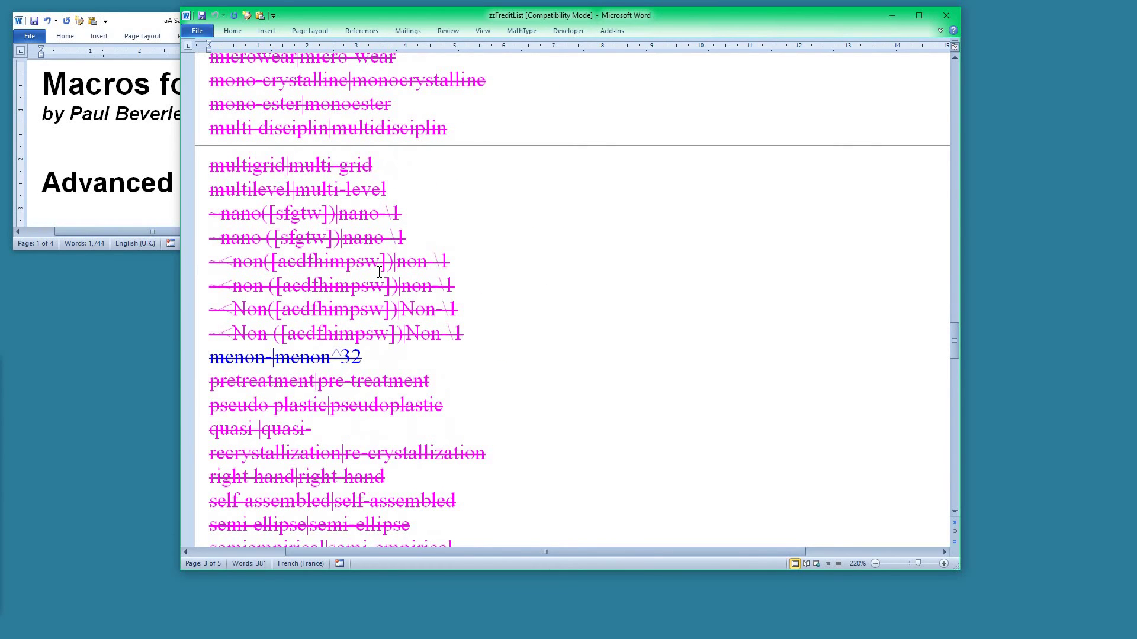
scroll(368, 277, "down", 3)
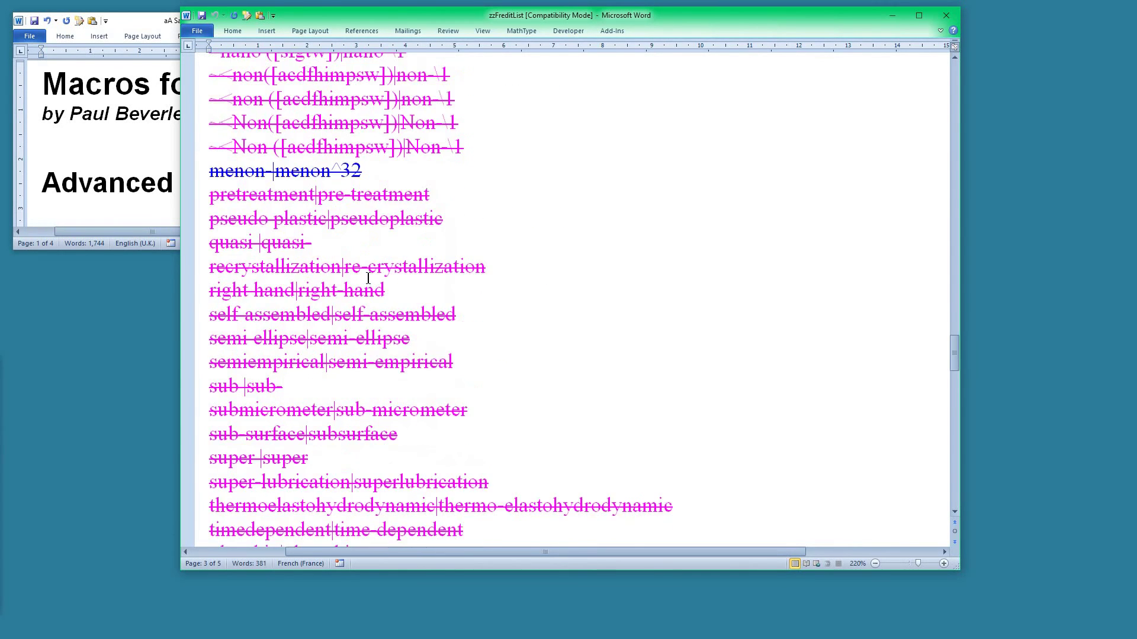
scroll(379, 225, "up", 2)
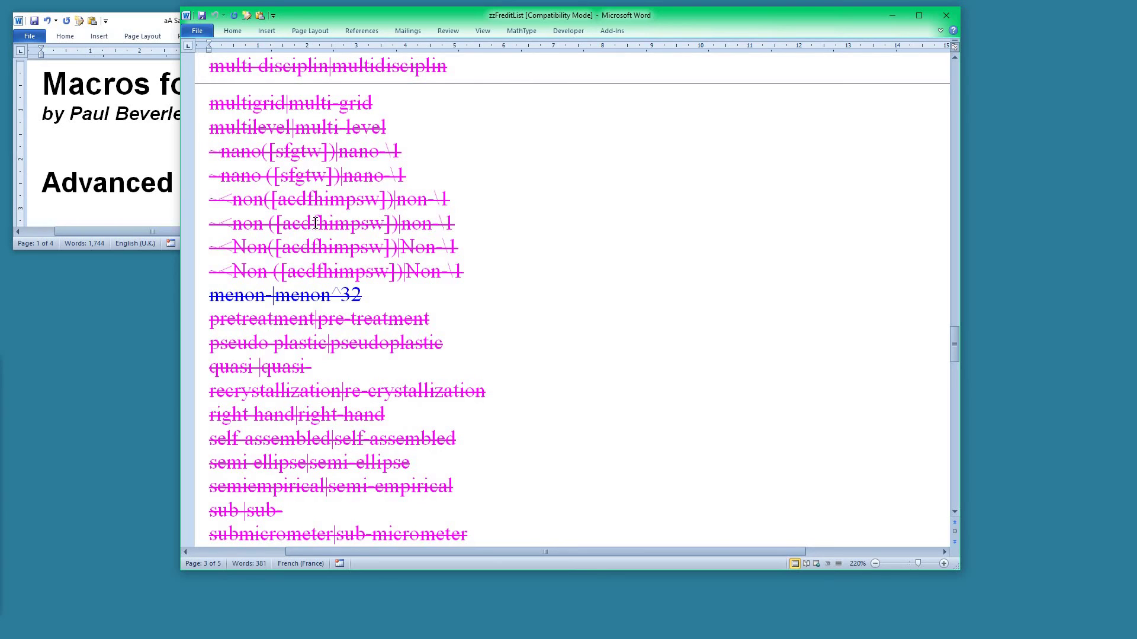
scroll(316, 223, "down", 2)
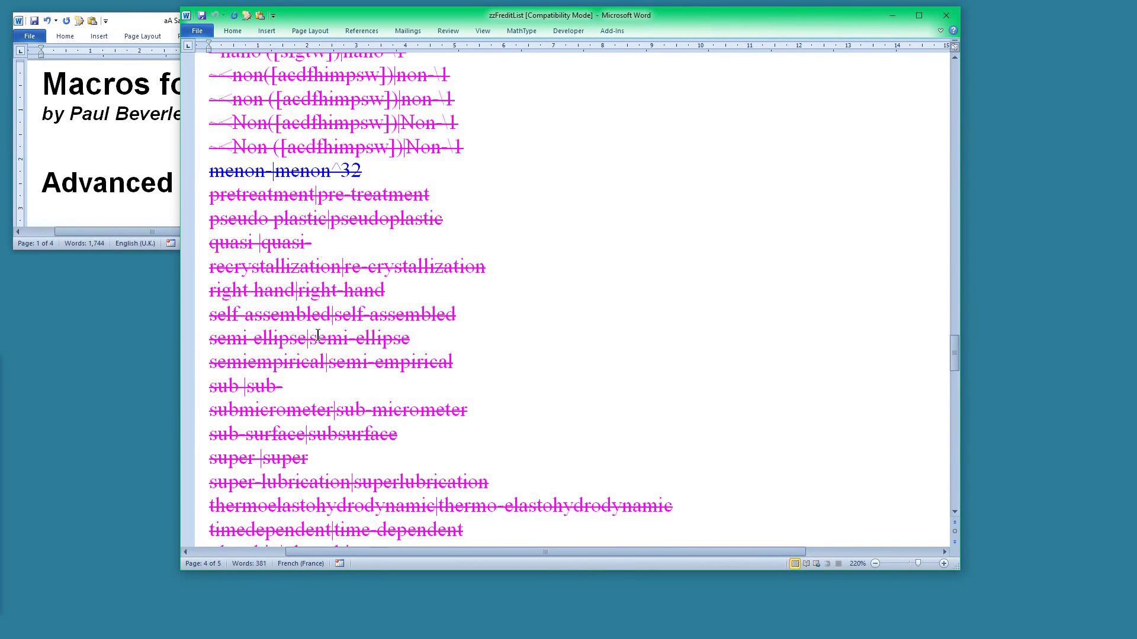
- Review the proper-name corrections, the equation and ordinal entries, and the DoMacro and caption wildcard lines at the list's end
scroll(318, 335, "down", 7)
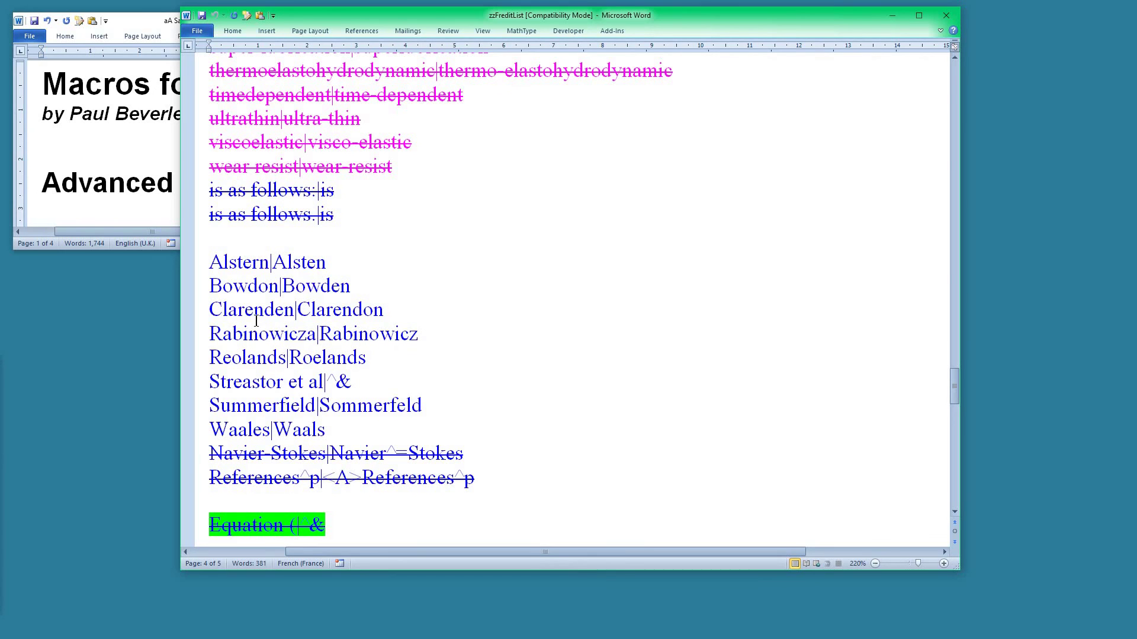
scroll(257, 320, "down", 2)
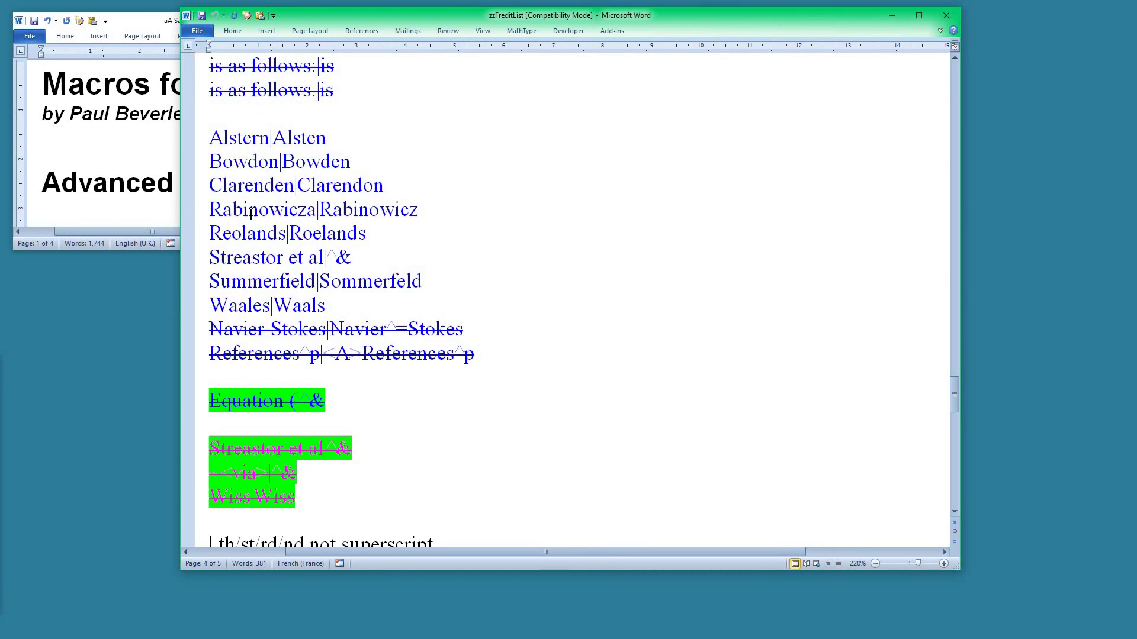
scroll(346, 236, "down", 2)
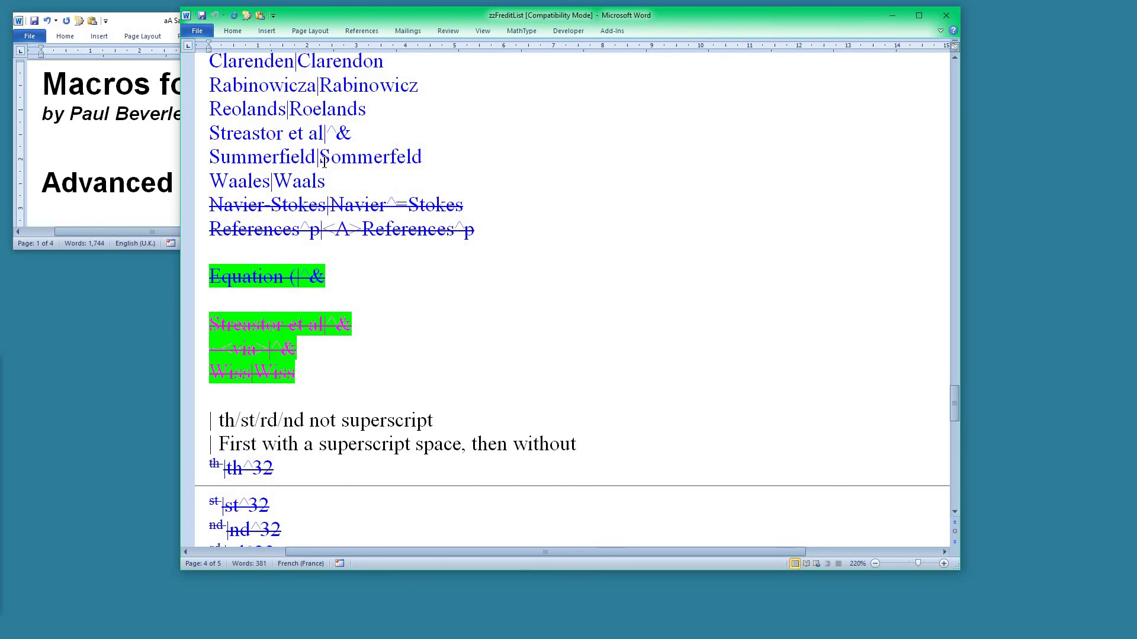
scroll(324, 162, "down", 6)
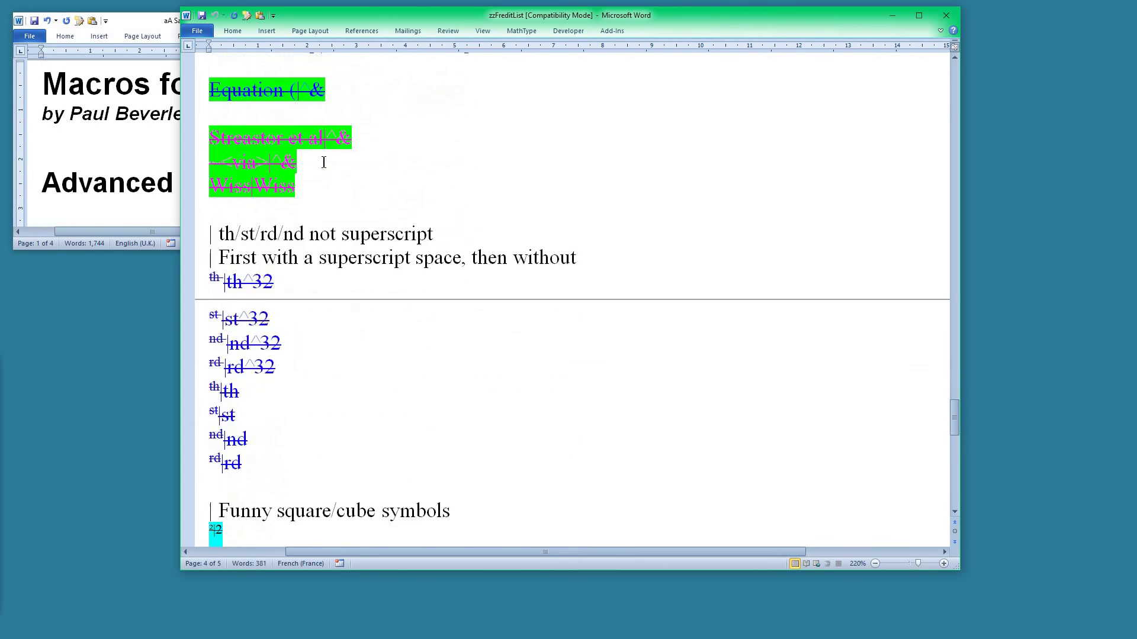
scroll(324, 162, "down", 6)
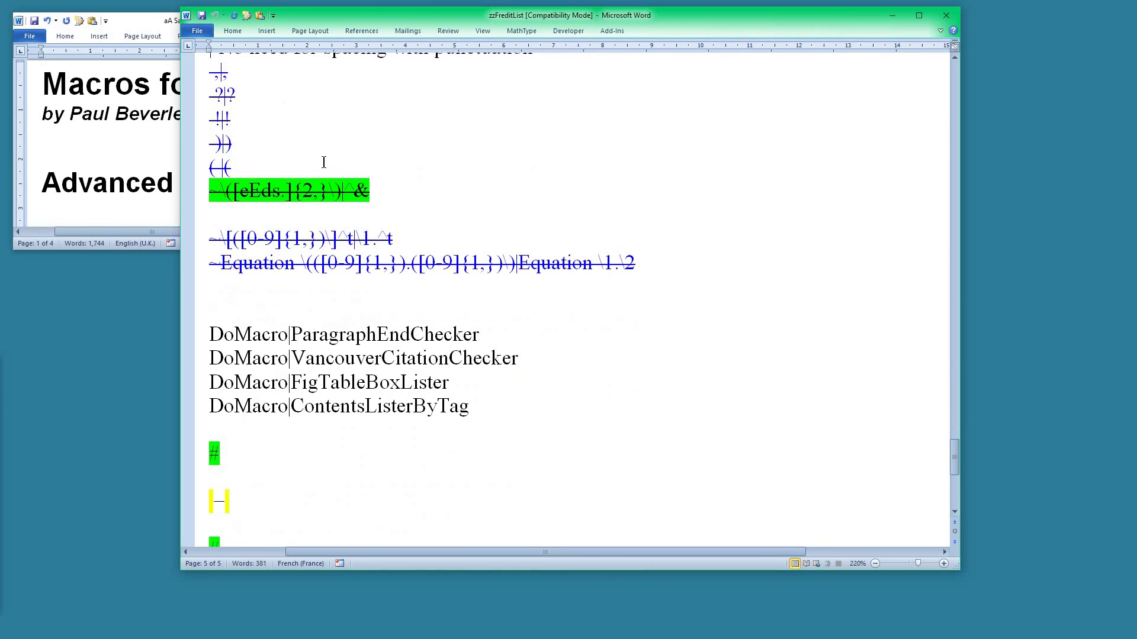
scroll(324, 162, "down", 2)
scroll(324, 162, "down", 2)
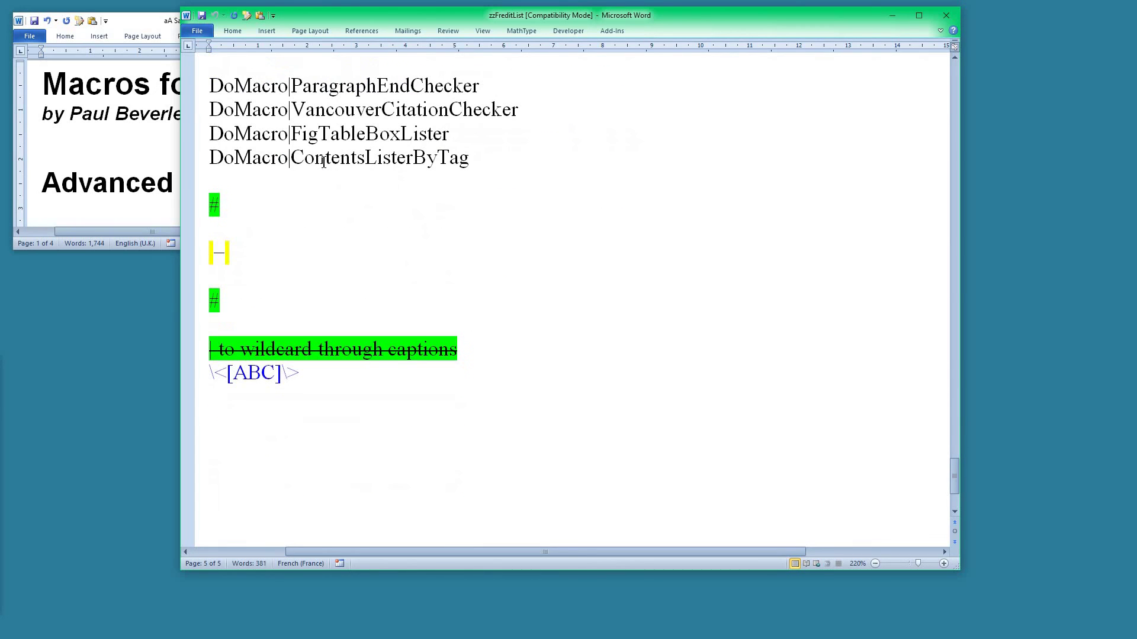